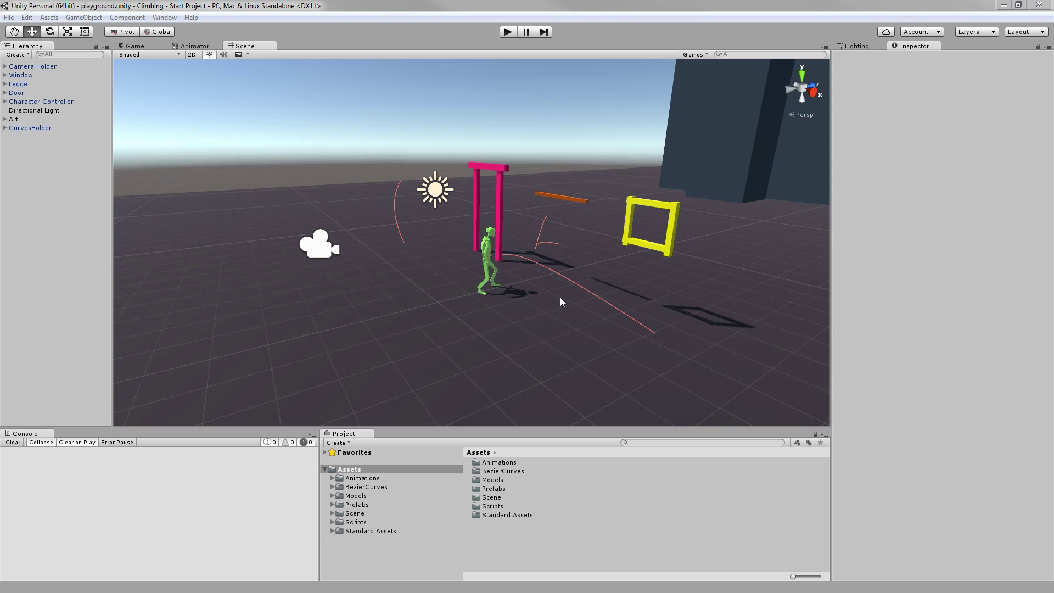
right_click_drag(473, 307, 544, 307)
middle_click_drag(543, 307, 562, 325)
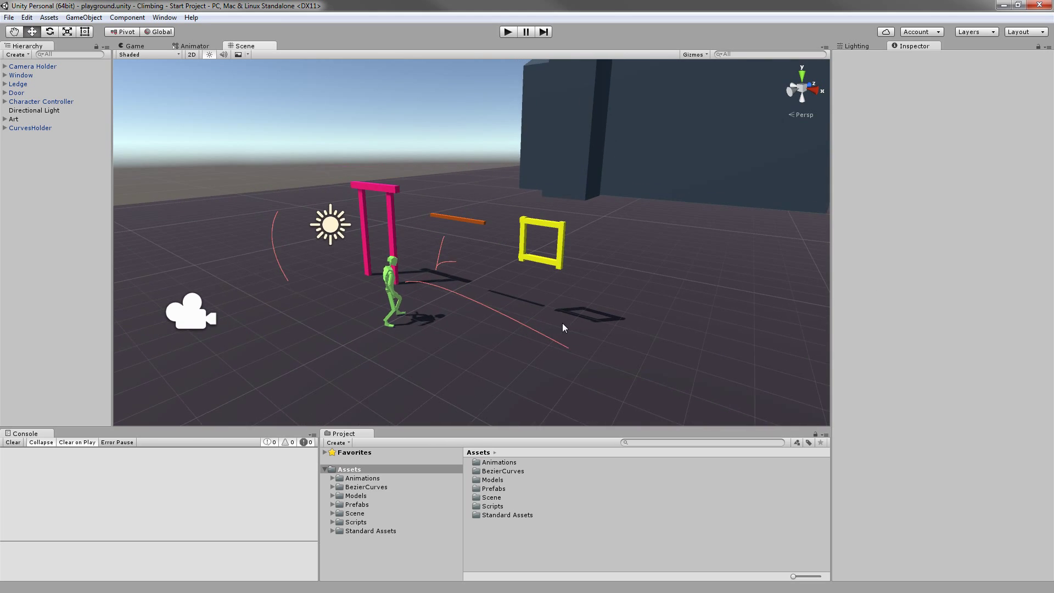
right_click_drag(562, 325, 609, 290)
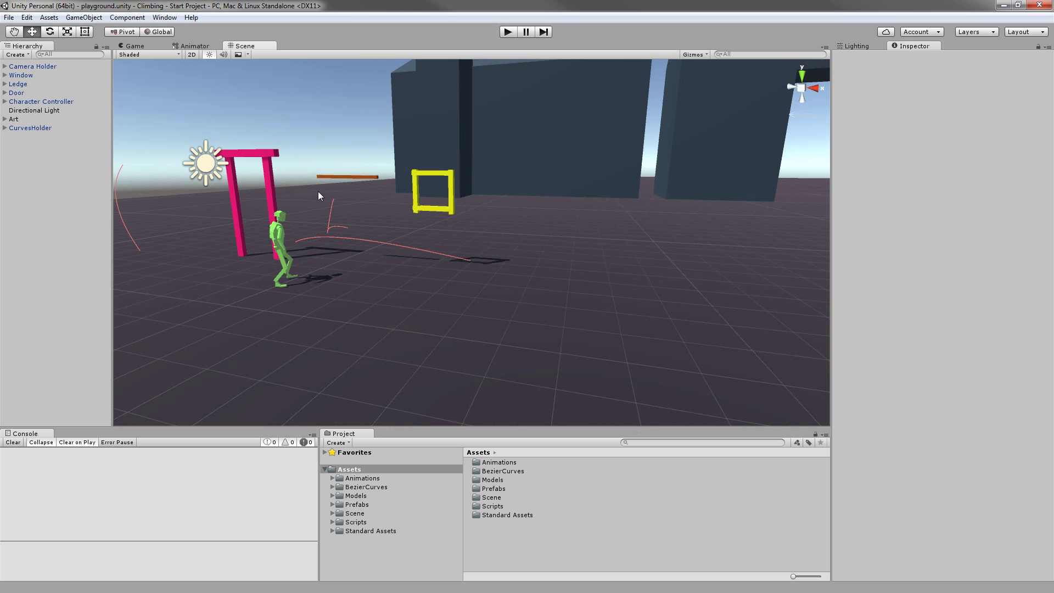
right_click_drag(317, 191, 315, 269)
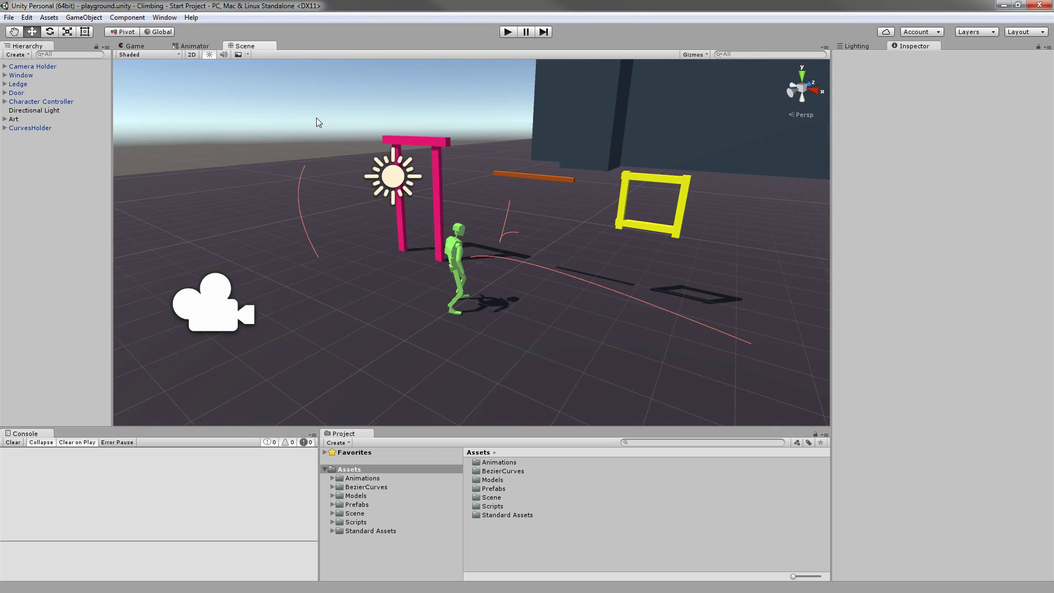
right_click_drag(369, 152, 432, 222)
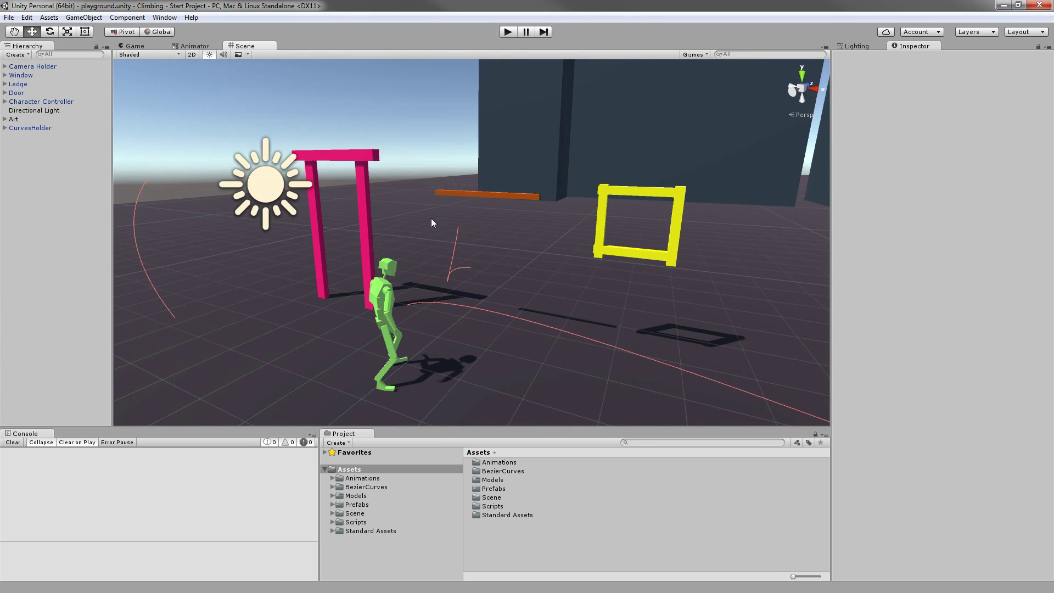
Filter the project assets with t:texture, select all the listed textures and set their Max Size to 512
left_click(675, 440)
type("t:texture")
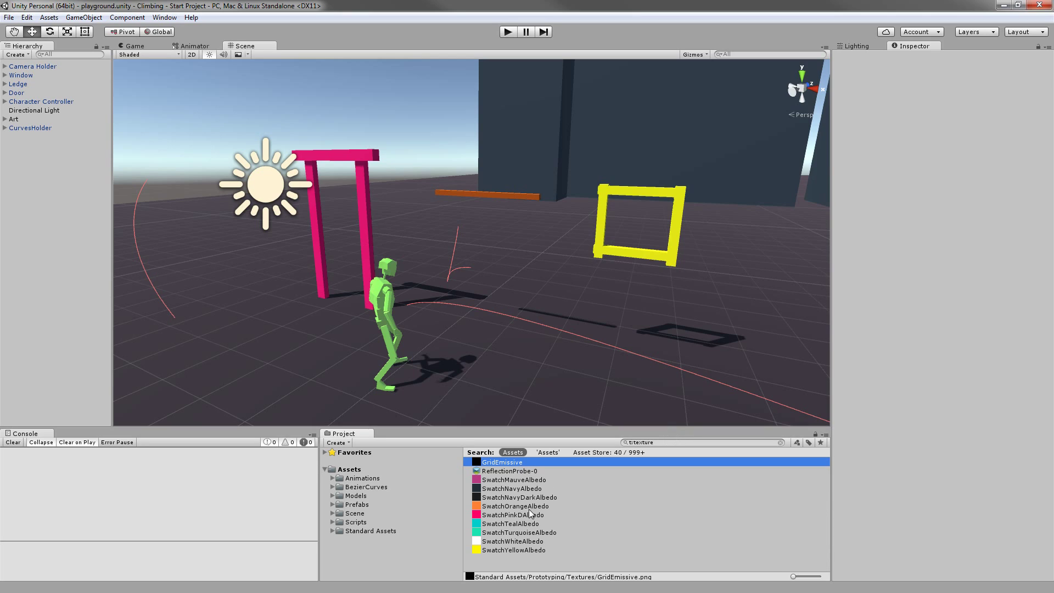
left_click(529, 550, "shift")
left_click(872, 93)
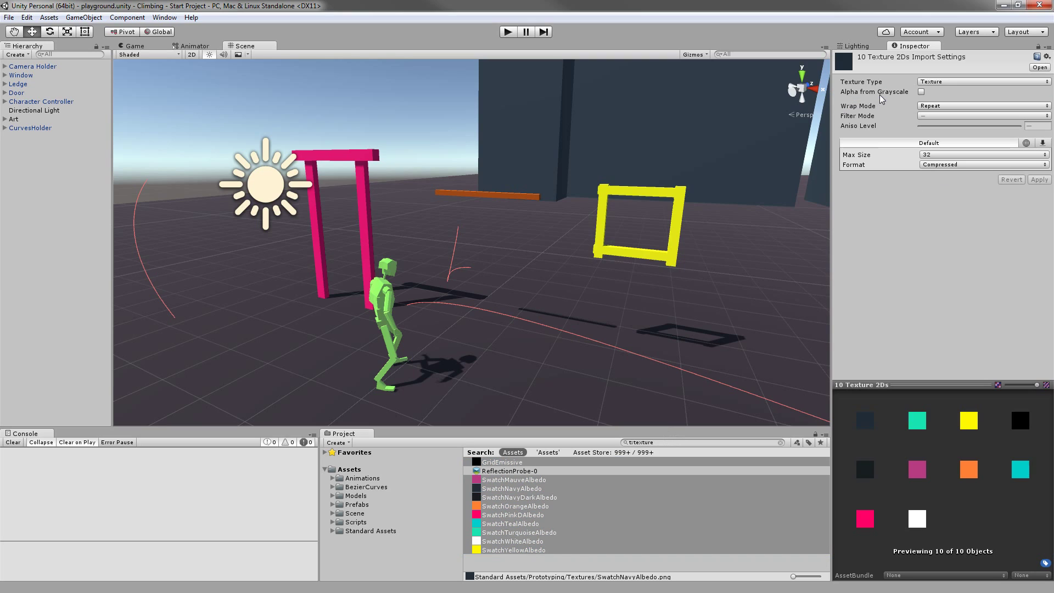
left_click(946, 155)
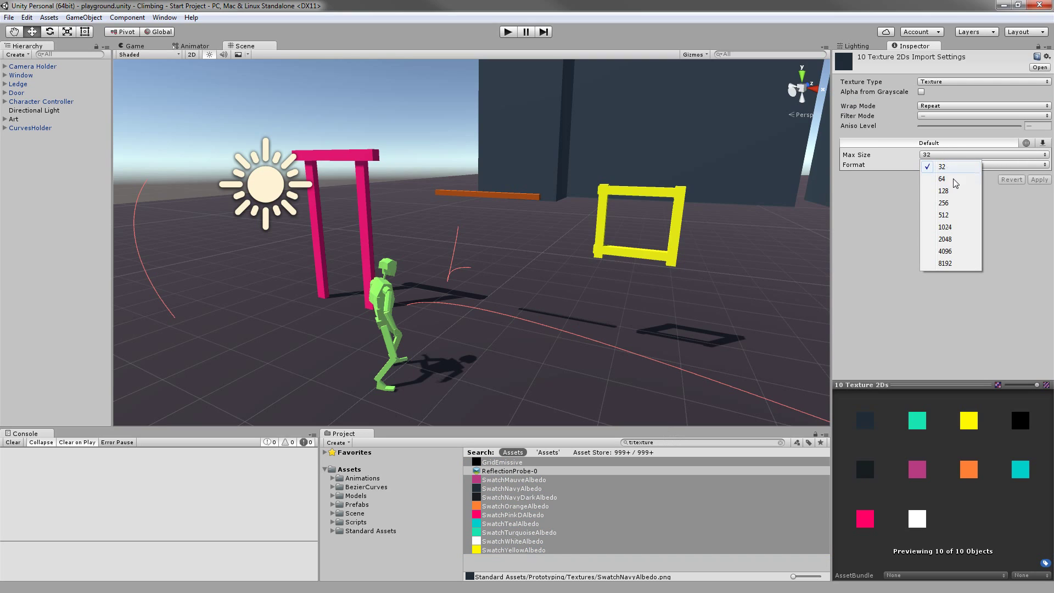
left_click(944, 215)
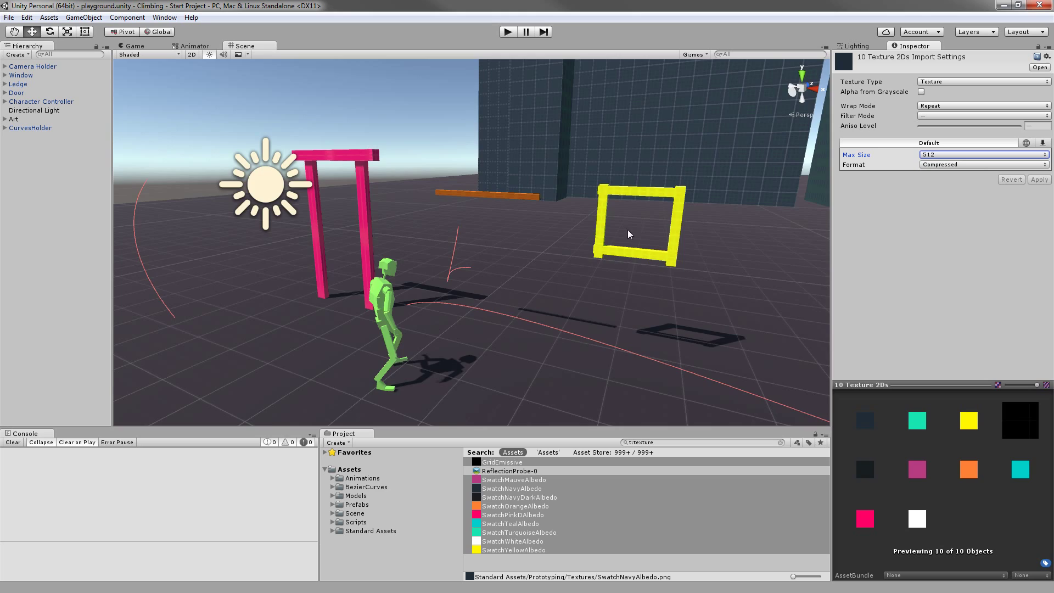
right_click_drag(628, 235, 585, 200)
left_click(493, 178)
right_click_drag(492, 178, 637, 125)
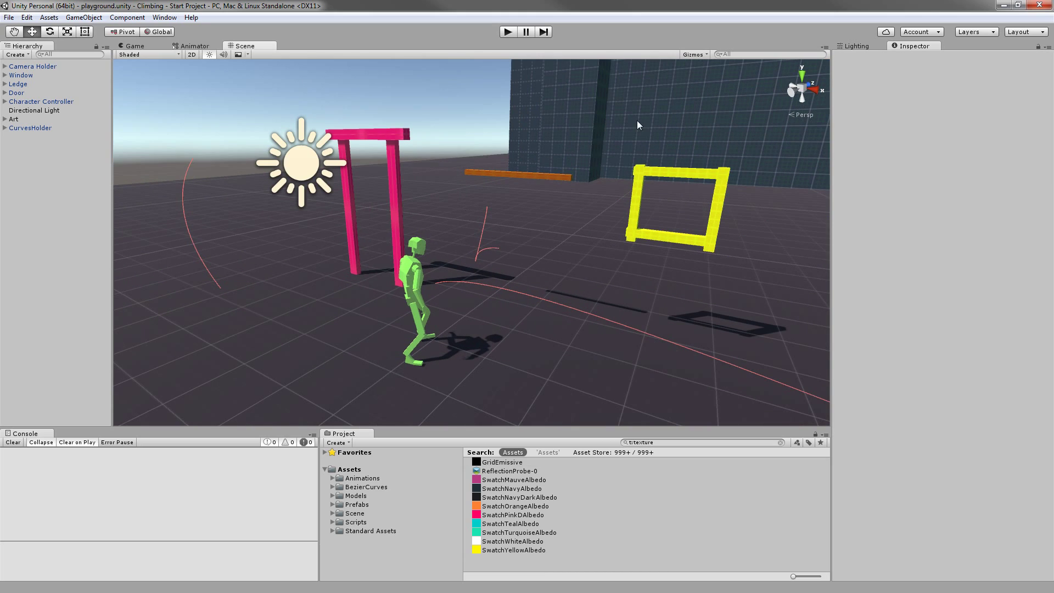
Show the contents of the Scripts folder and examine the Character Controller's components, expanding the Handle Movement script
left_click(356, 522)
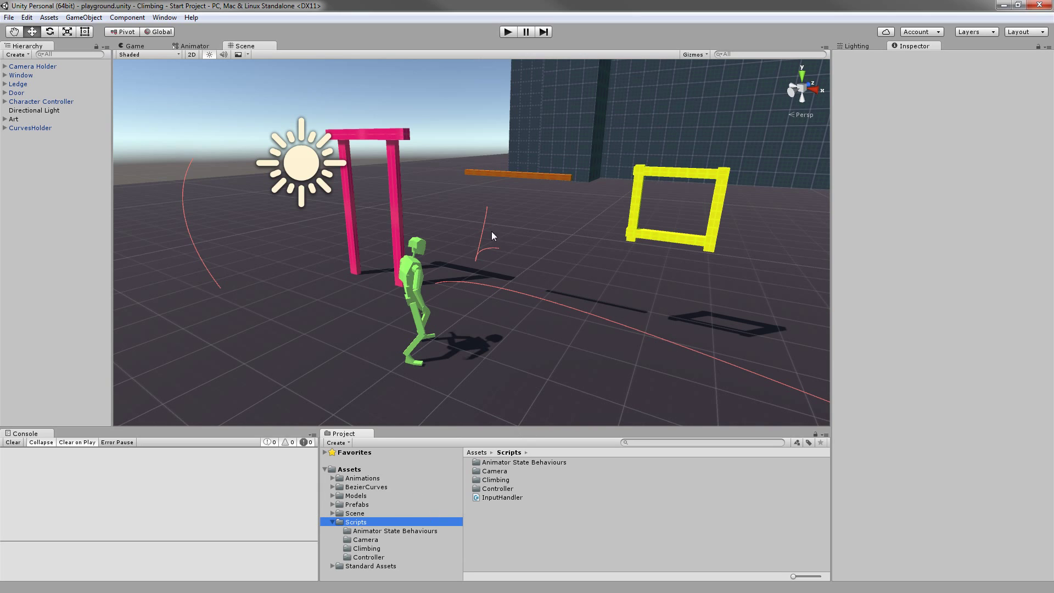
right_click_drag(514, 326, 544, 304)
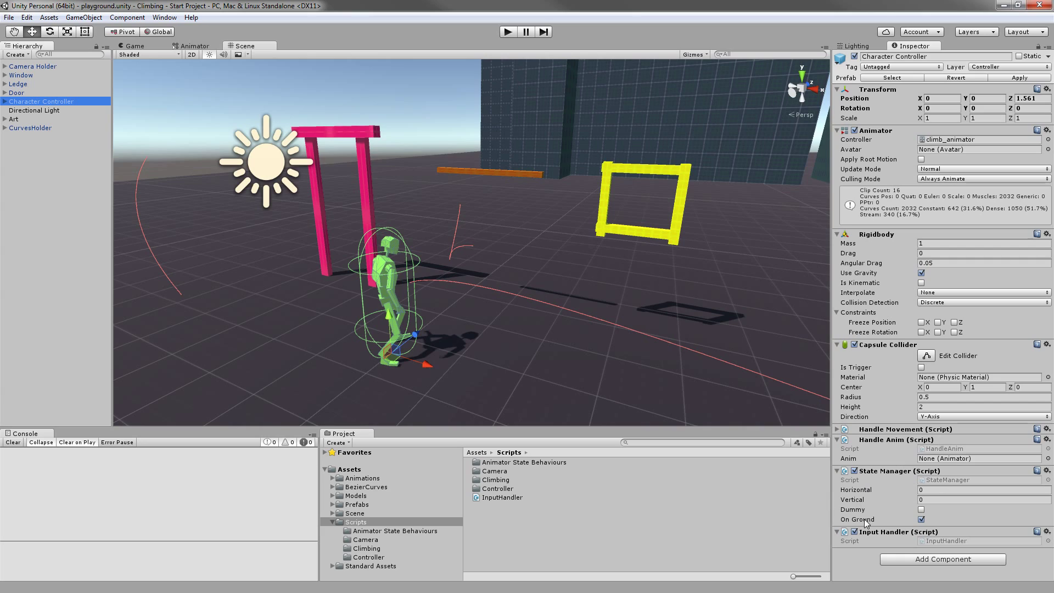
left_click(894, 430)
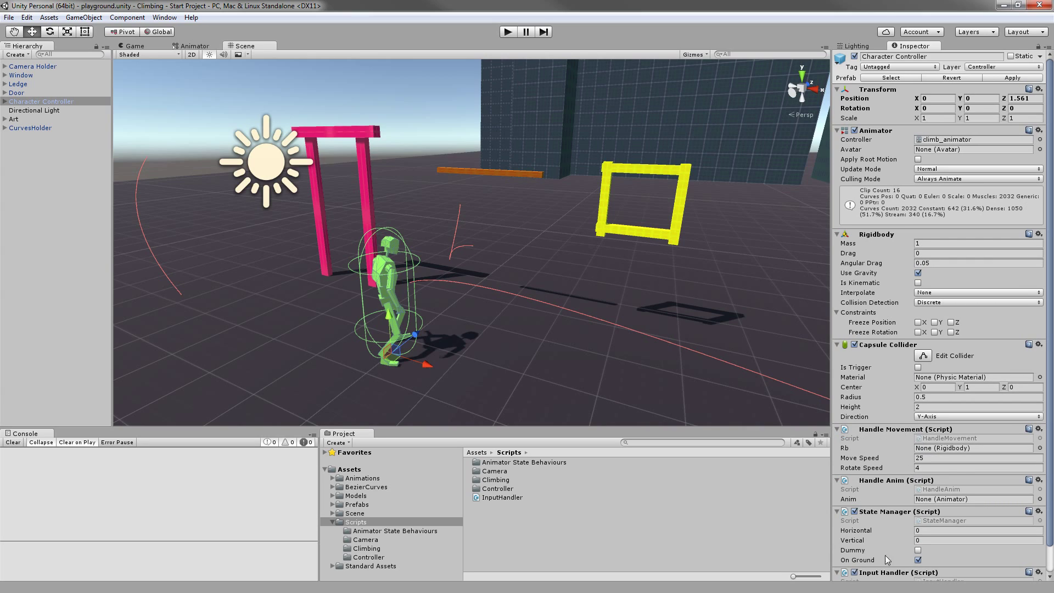
scroll(885, 560, "down", 2)
scroll(922, 208, "up", 2)
Examine the Locomotion blend tree of the climb_animator controller and the state graph of its Base Layer
left_click(183, 48)
middle_click_drag(495, 163, 551, 245)
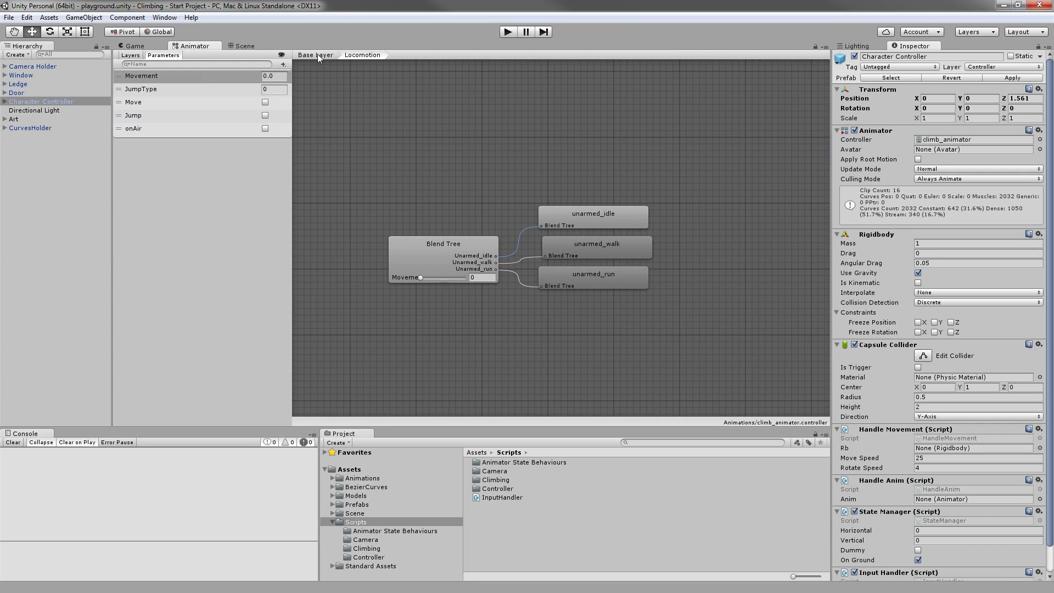
left_click(577, 133)
middle_click_drag(577, 133, 575, 158)
left_click(328, 55)
middle_click_drag(656, 89, 599, 102)
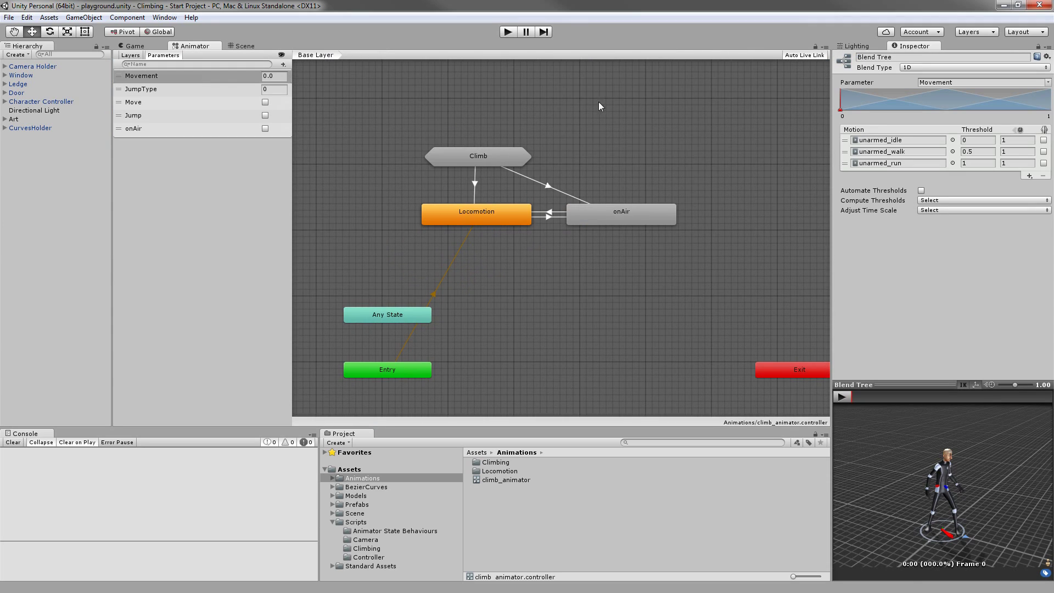
Return to the scene view, play the playground scene and run the green character around in all directions to test its movement
left_click(251, 43)
right_click_drag(442, 219, 515, 166)
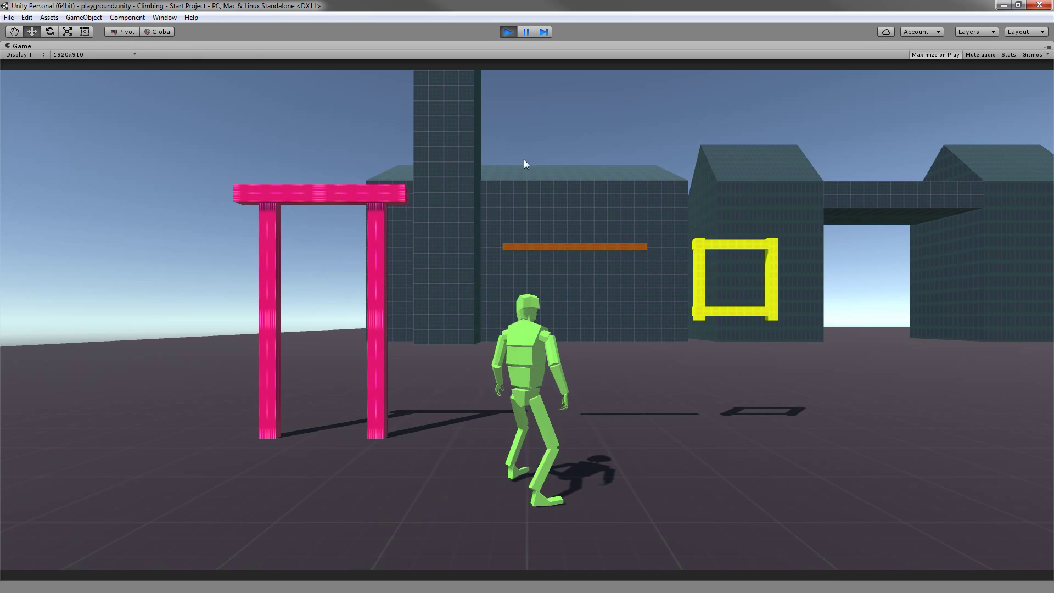
key("w")
key("d")
key("s")
key("a")
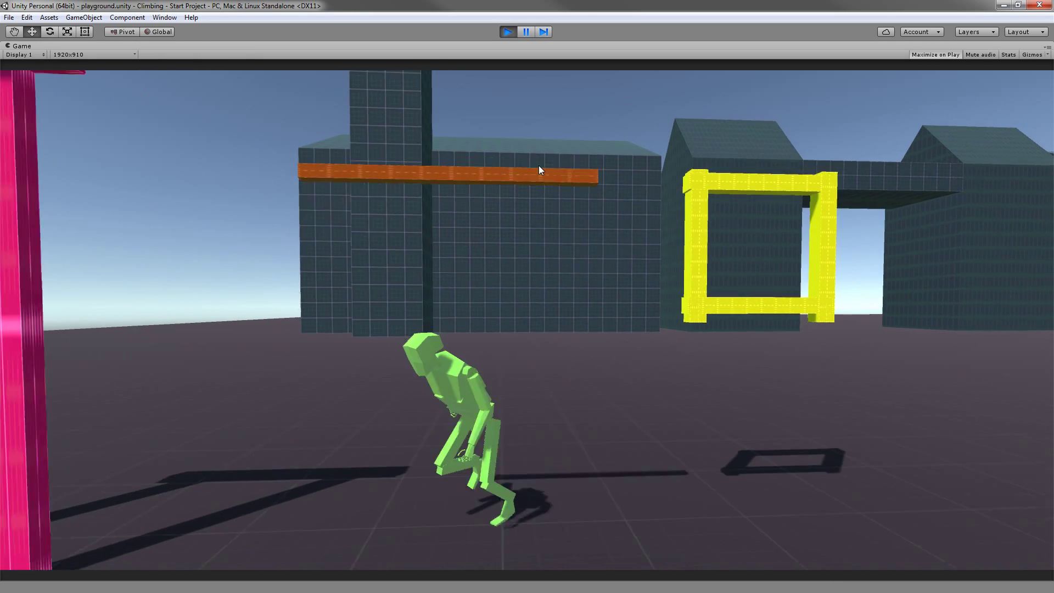
key("w")
key("d")
key("s")
key("d")
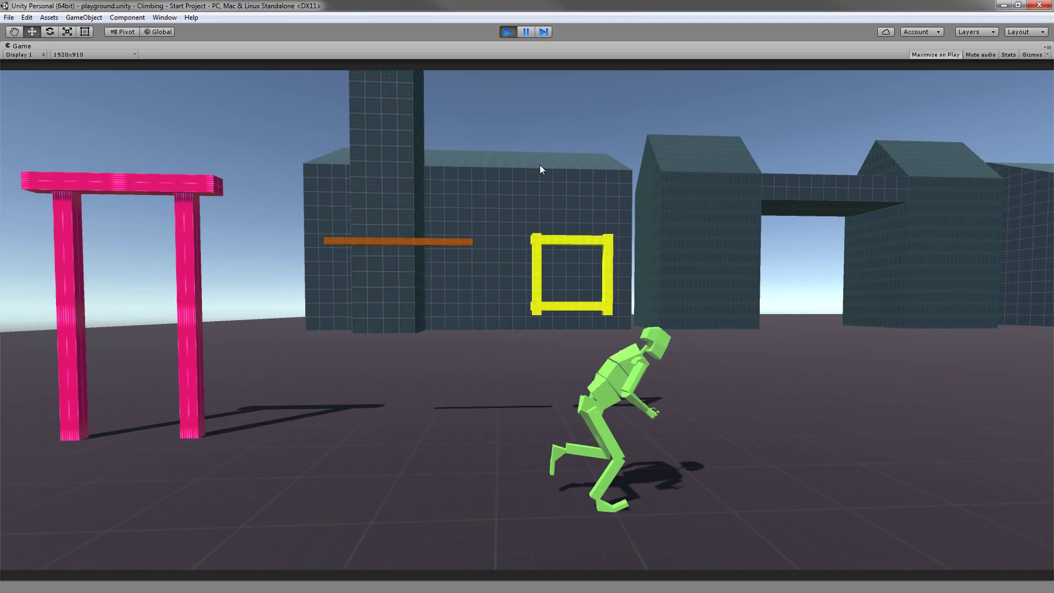
key("w")
key("a")
key("s")
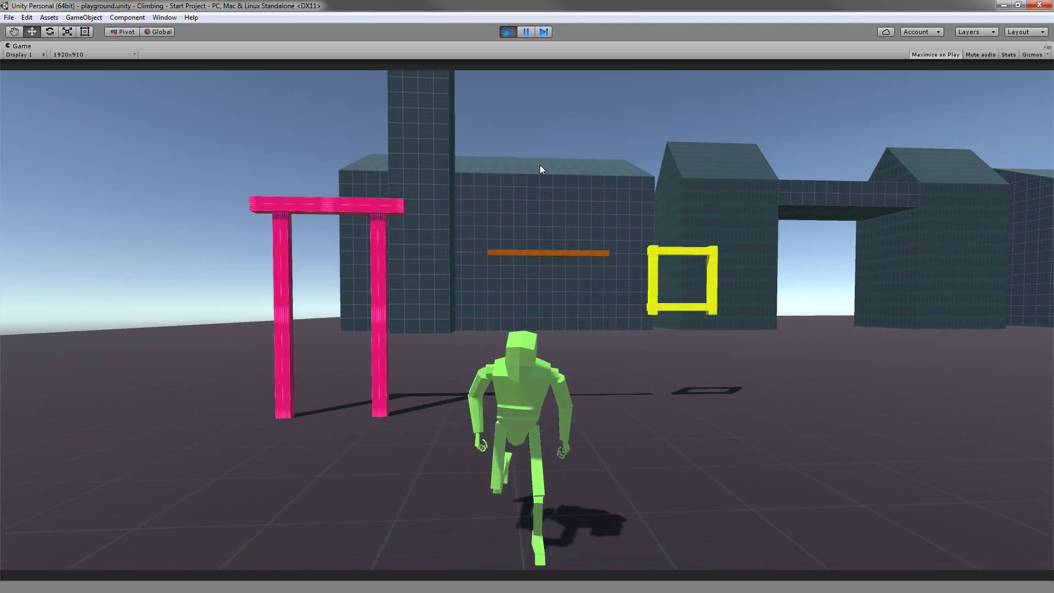
key("d")
key("w")
key("a")
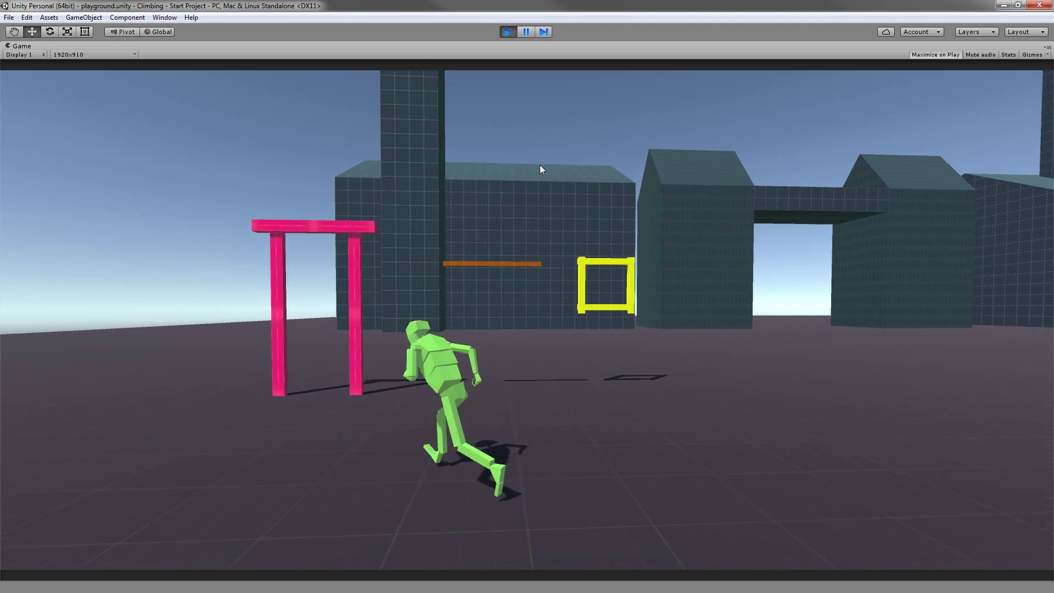
key("d")
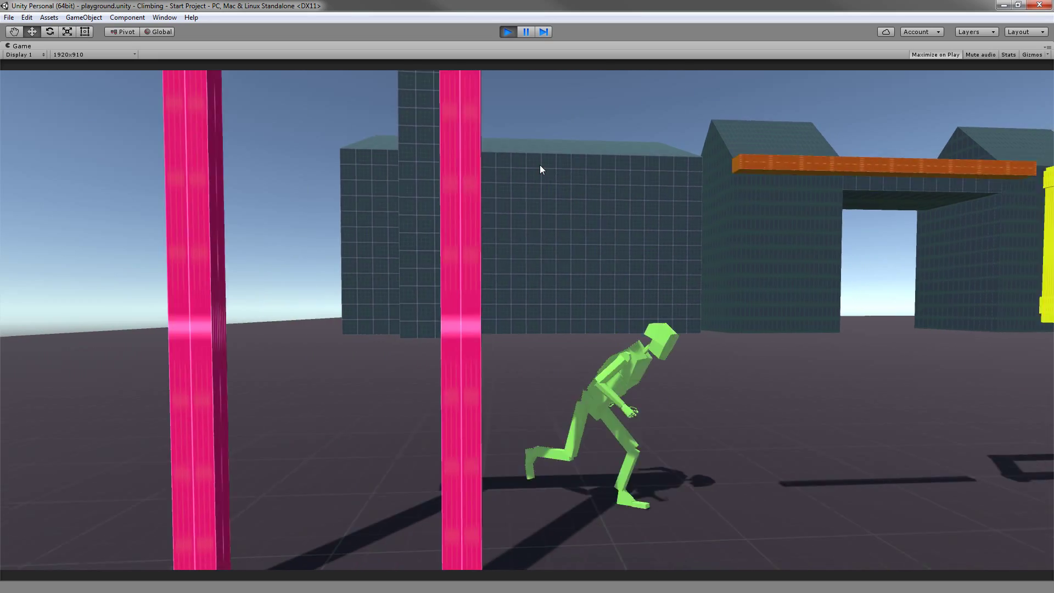
key("s")
key("d")
key("a")
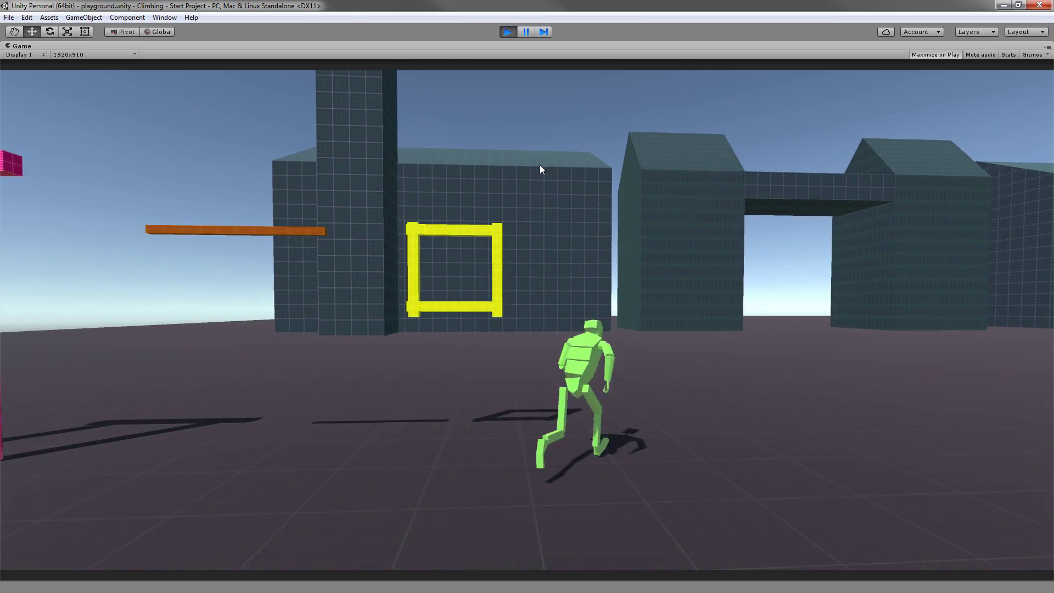
key("s")
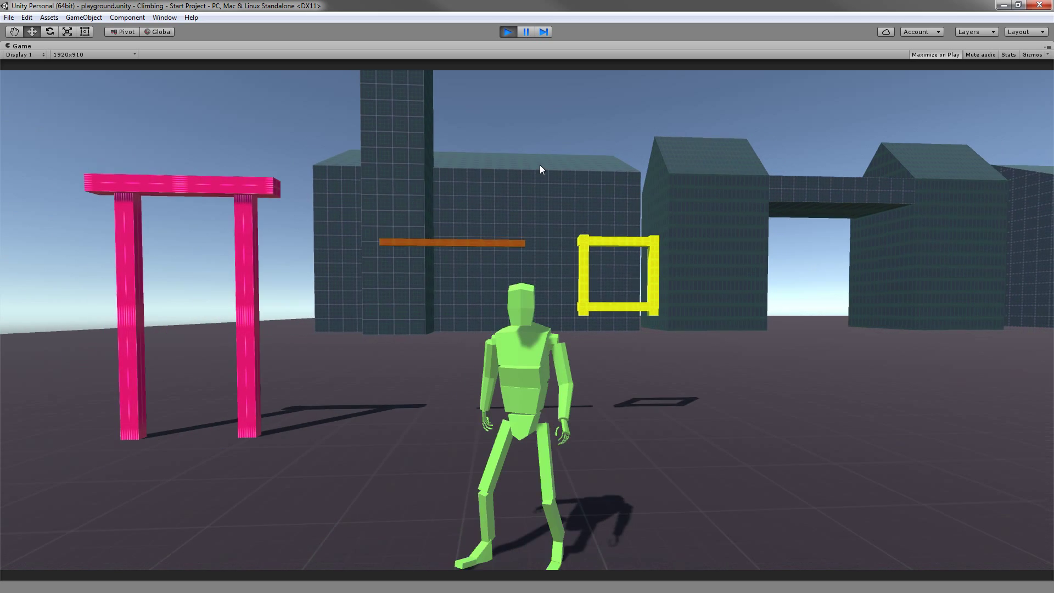
left_click(539, 164)
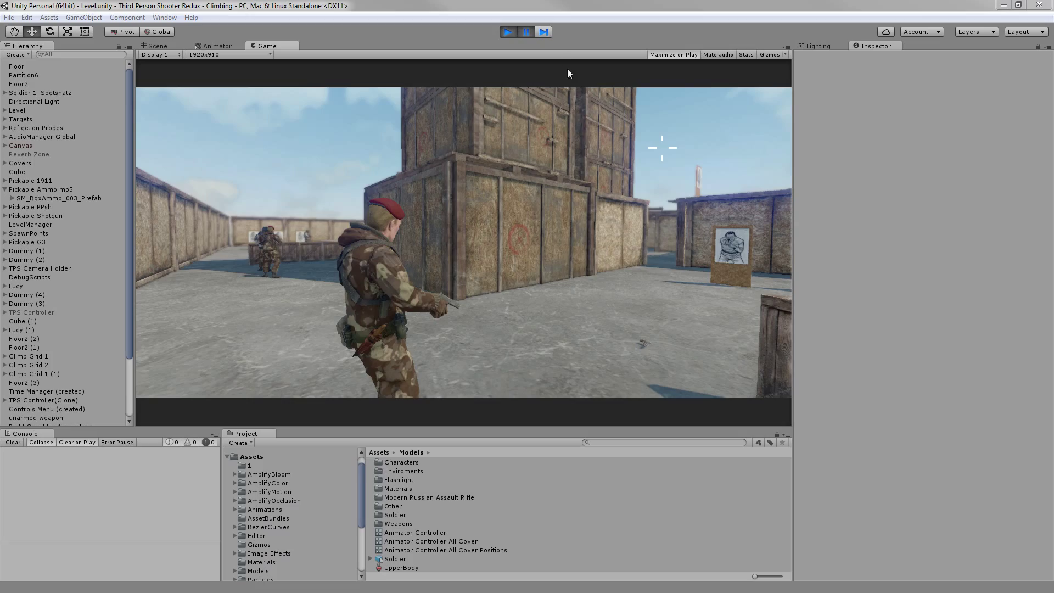
Switch to the Third Person Shooter Redux project, resume its paused game and climb the soldier up the wooden tower's ledges
left_click(531, 34)
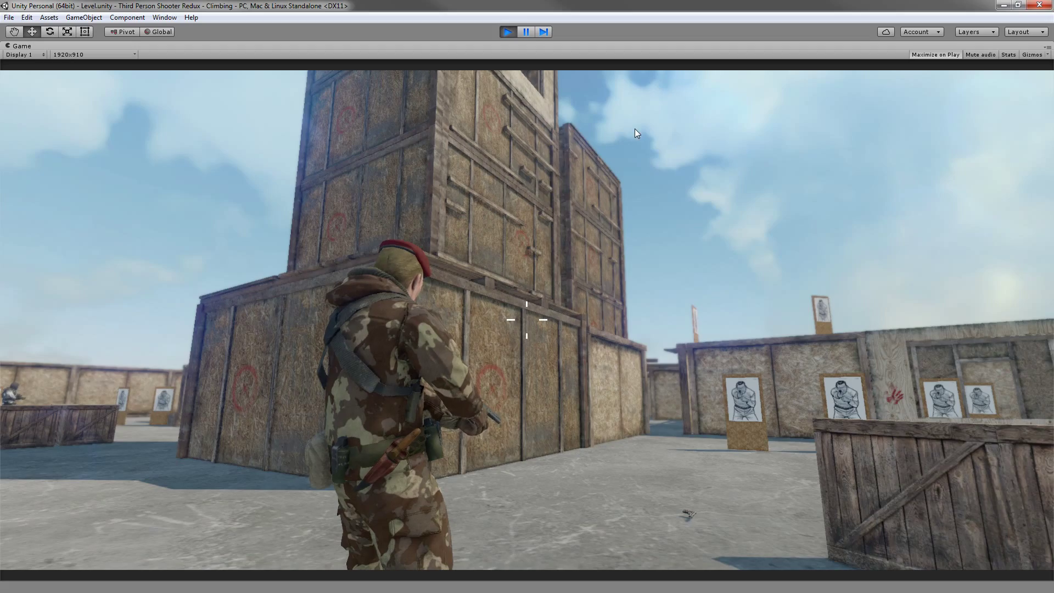
key("w")
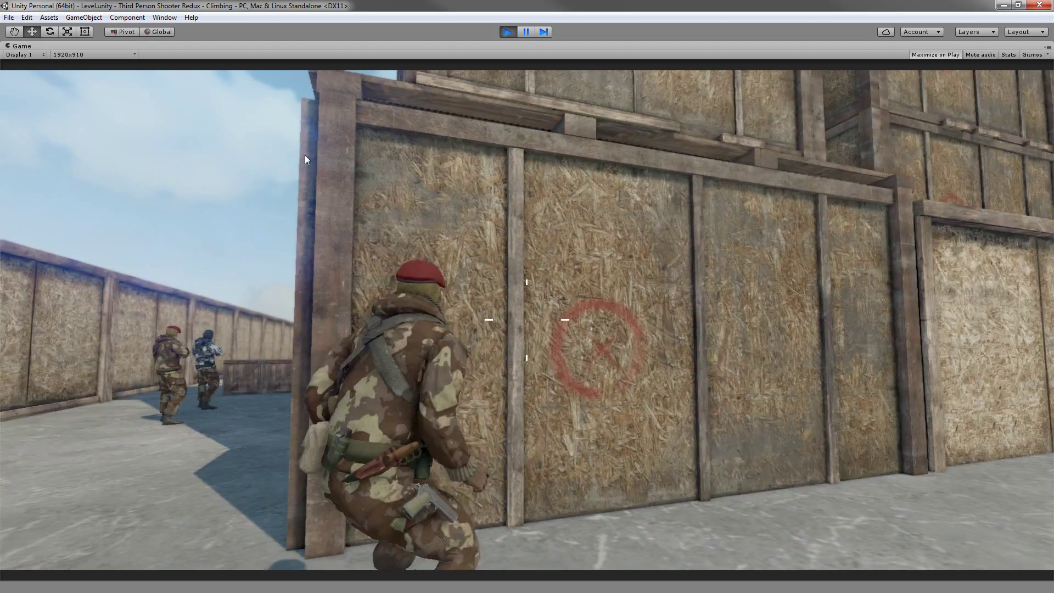
key("space")
key("w")
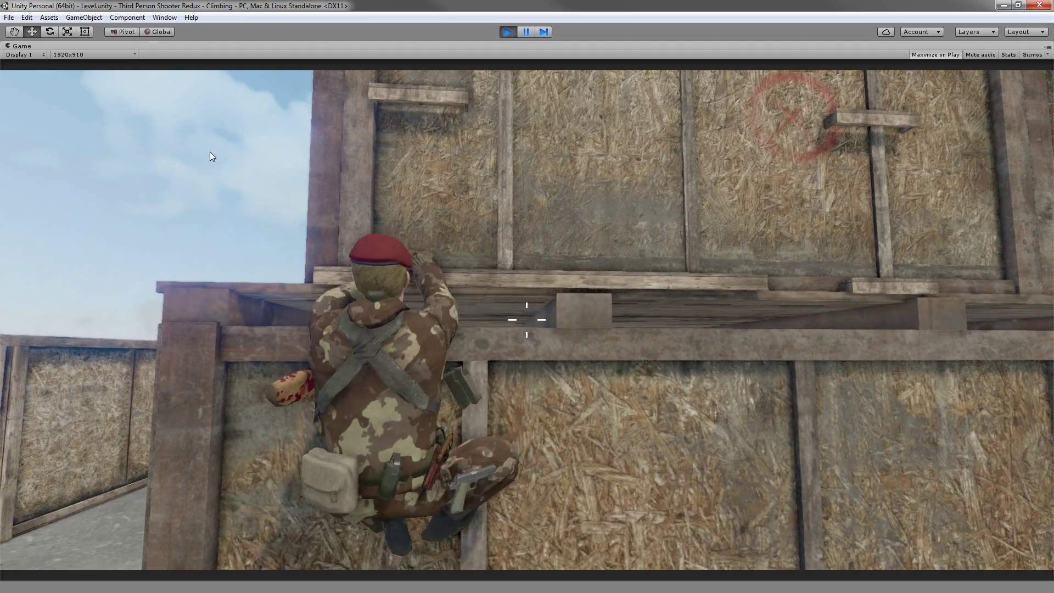
key("w")
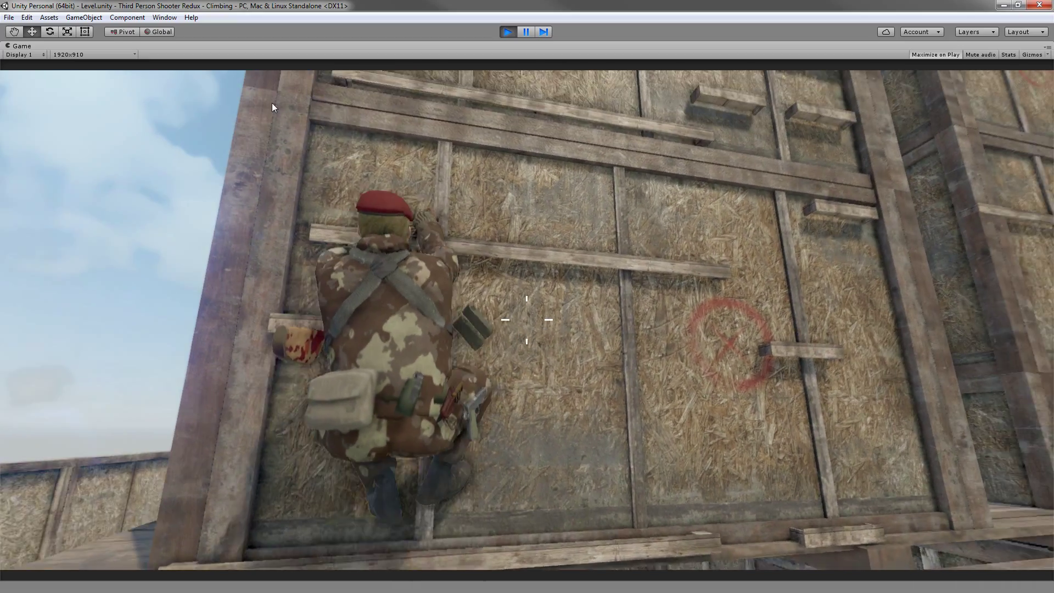
key("w")
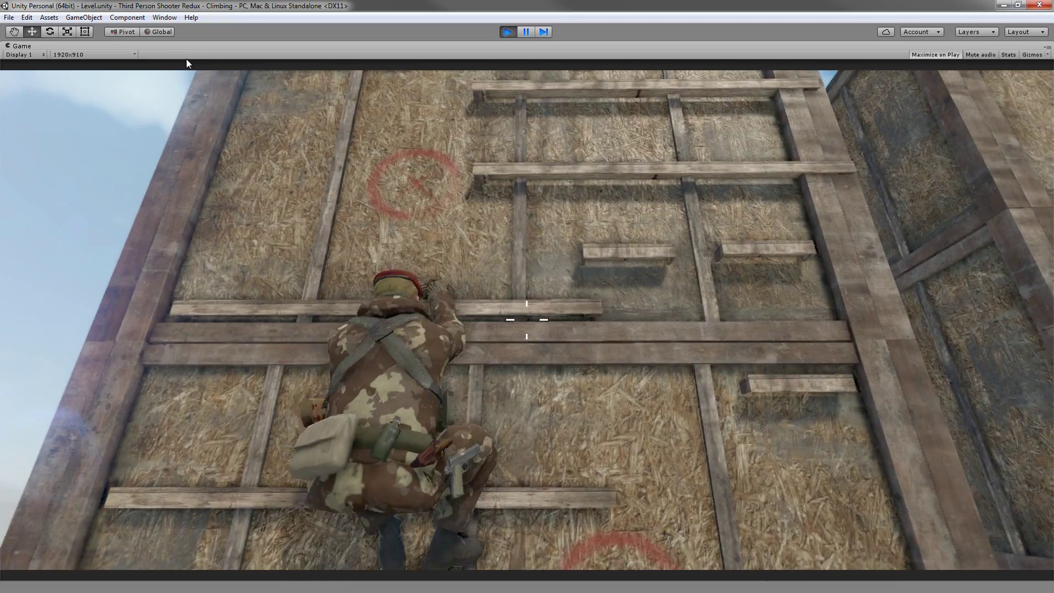
key("w")
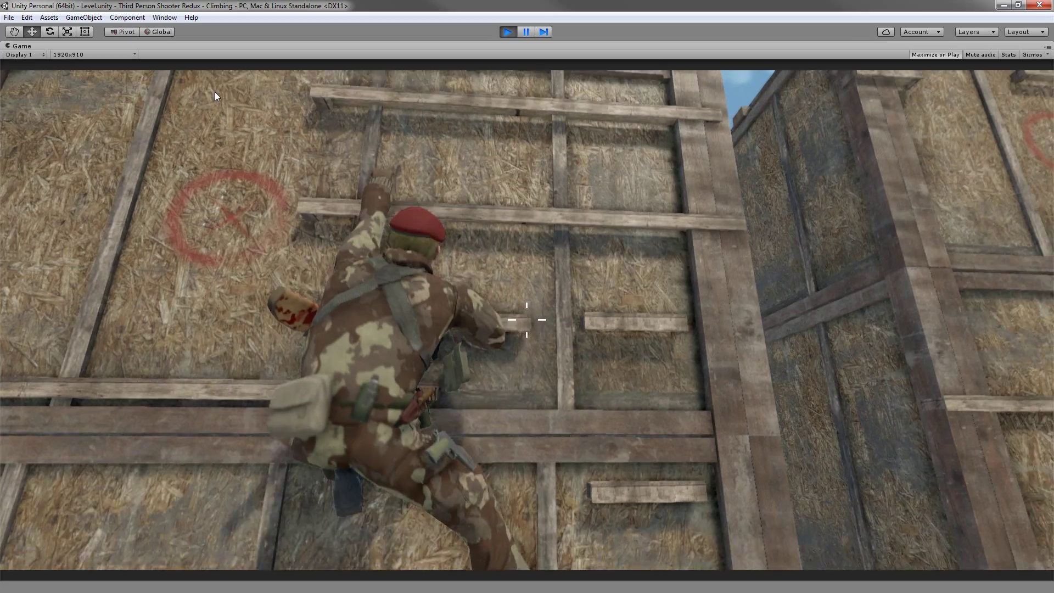
Move the soldier sideways along the ledges, jump to the adjacent wall, climb onto its roof and walk around there
key("d")
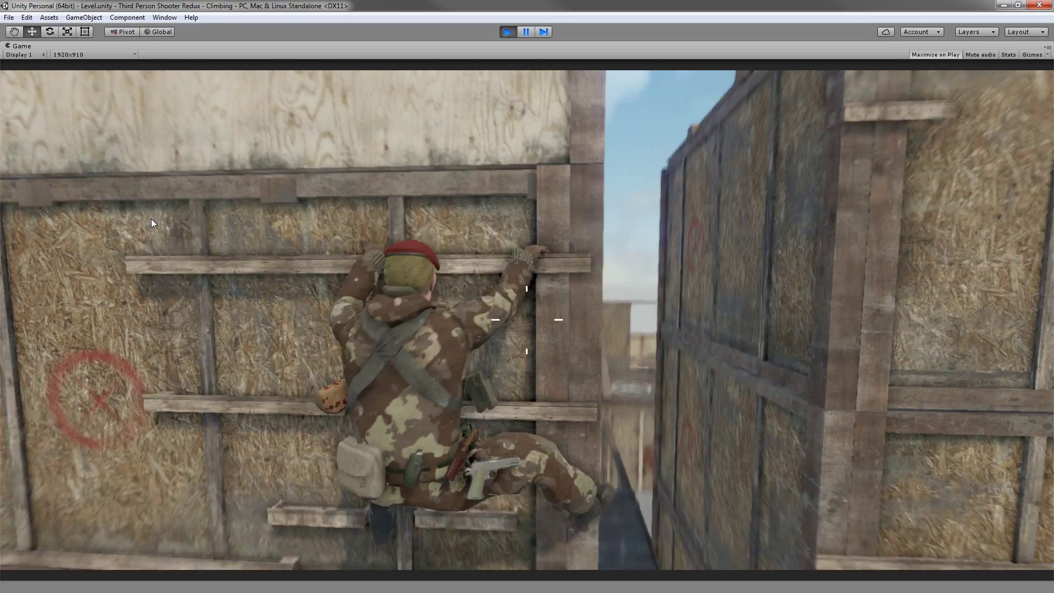
key("space")
key("space")
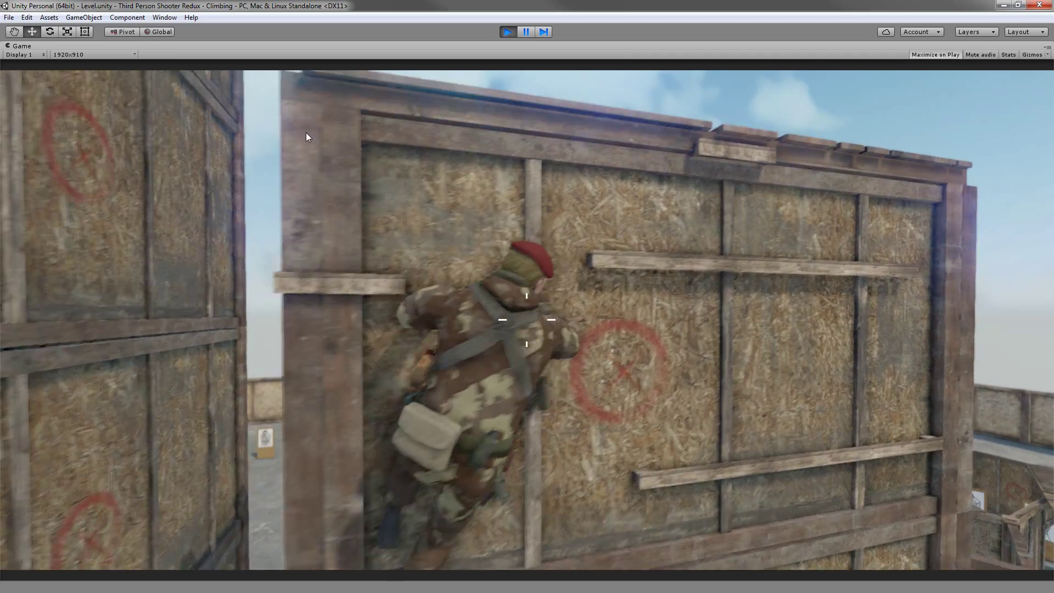
key("d")
key("space")
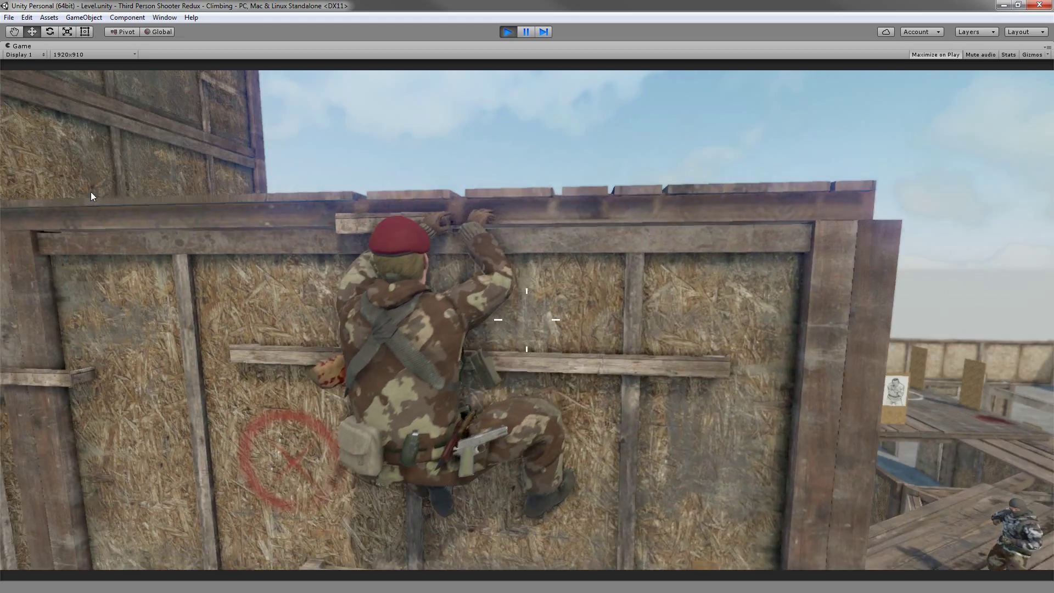
key("space")
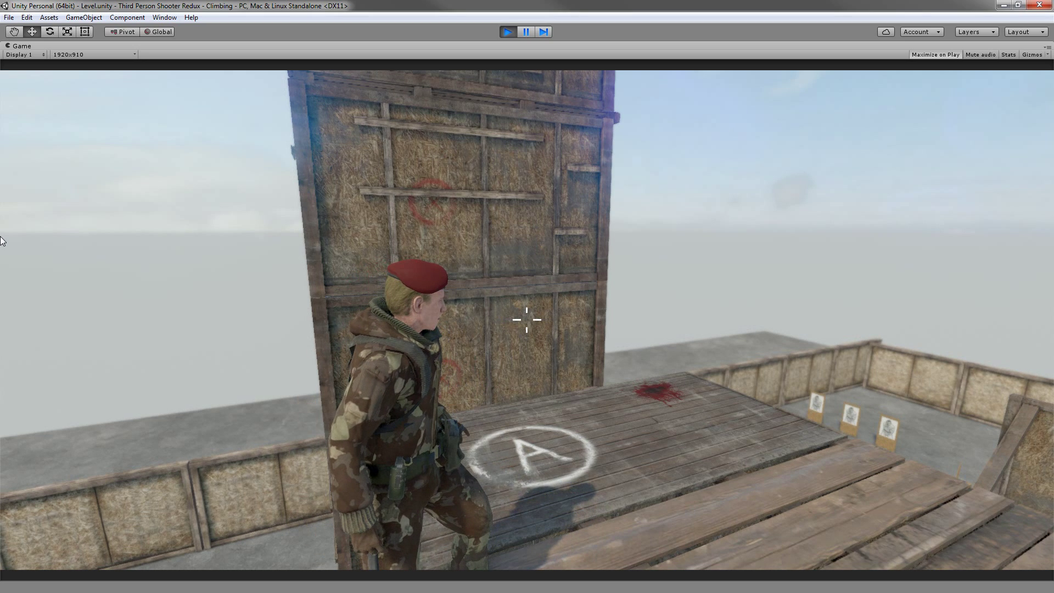
key("w")
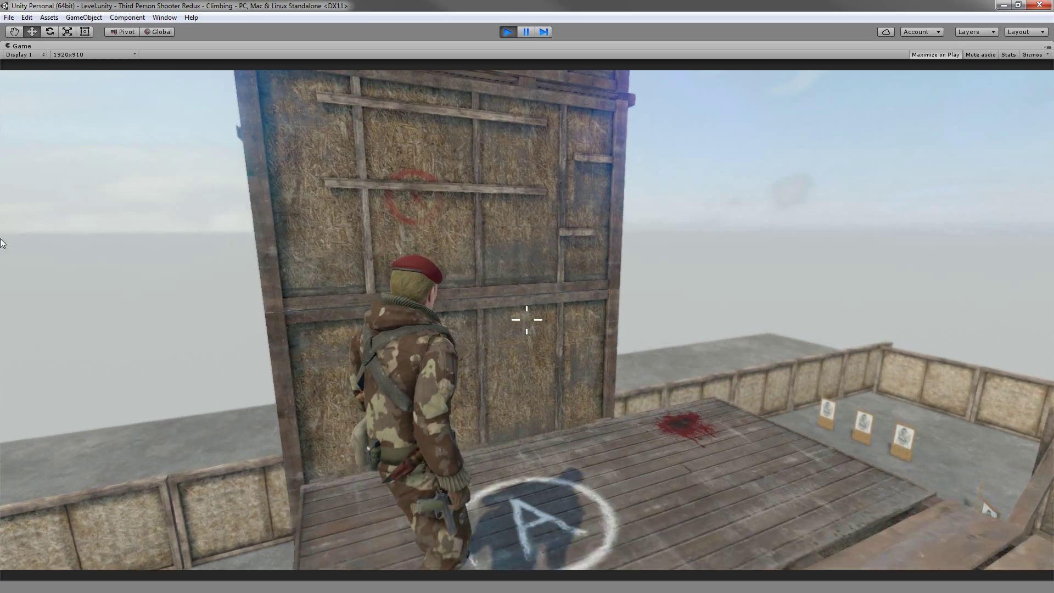
key("s")
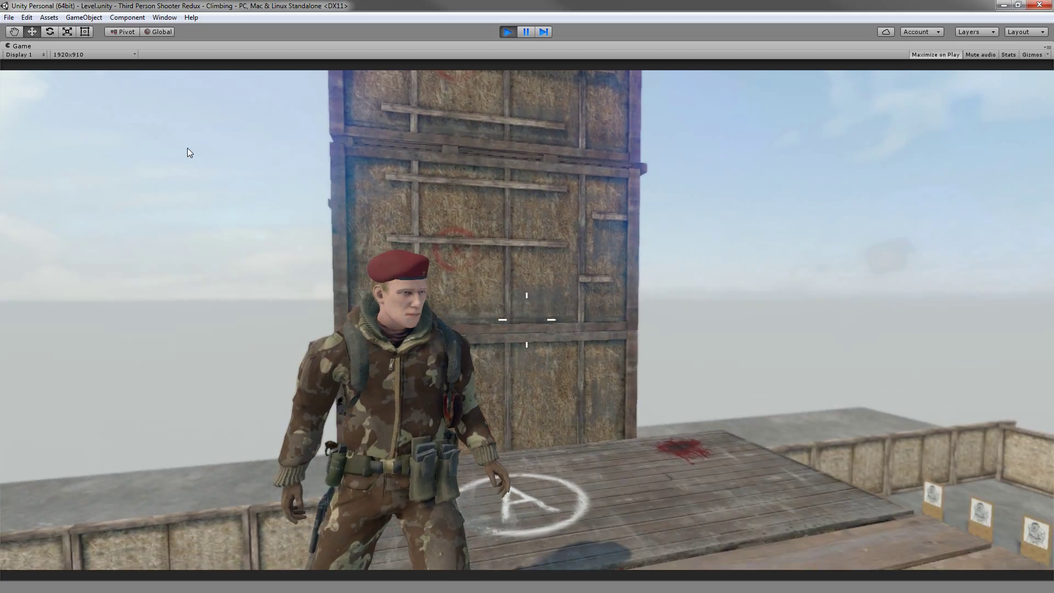
Climb the soldier up the tall tower wall from the lower roof, ledge by ledge, onto its top
key("w")
key("space")
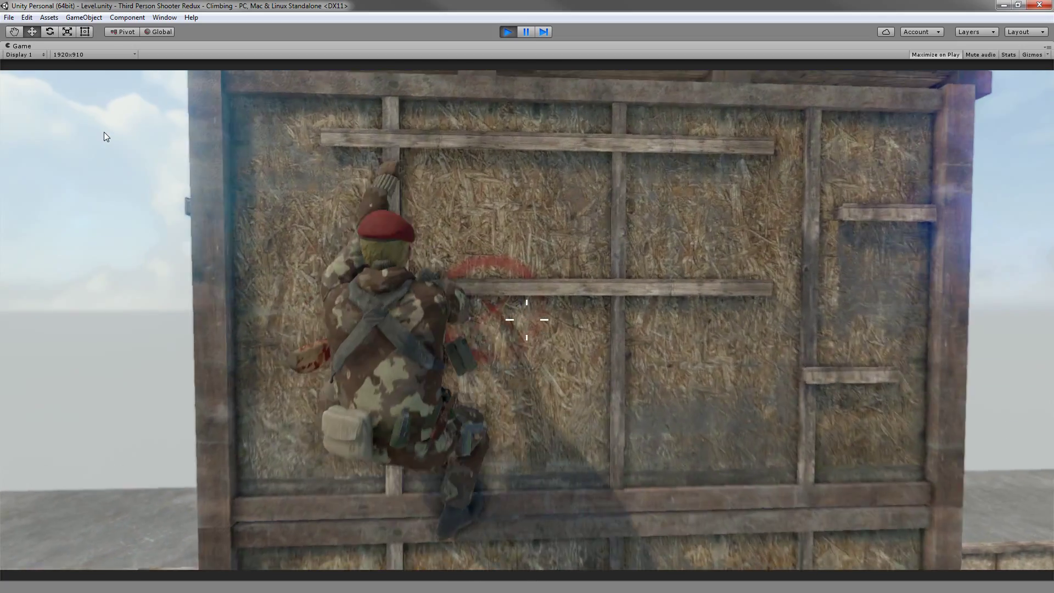
key("w")
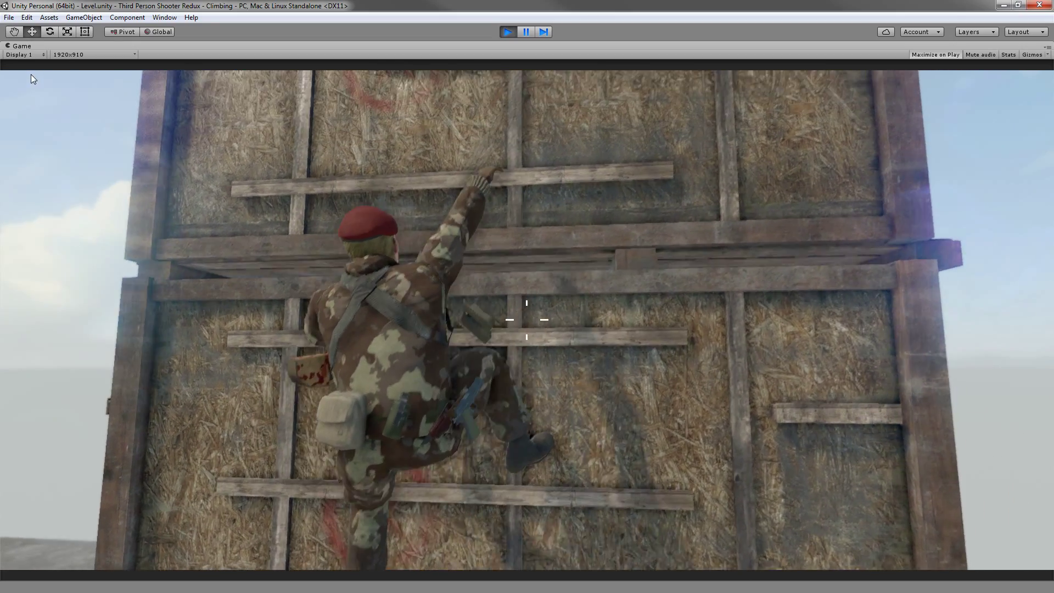
key("w")
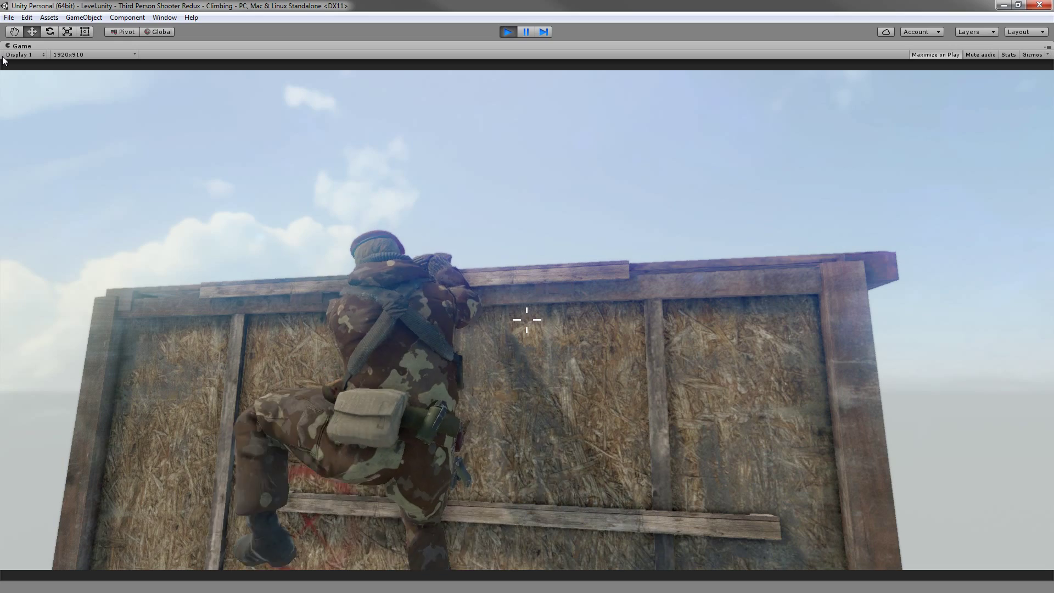
key("w")
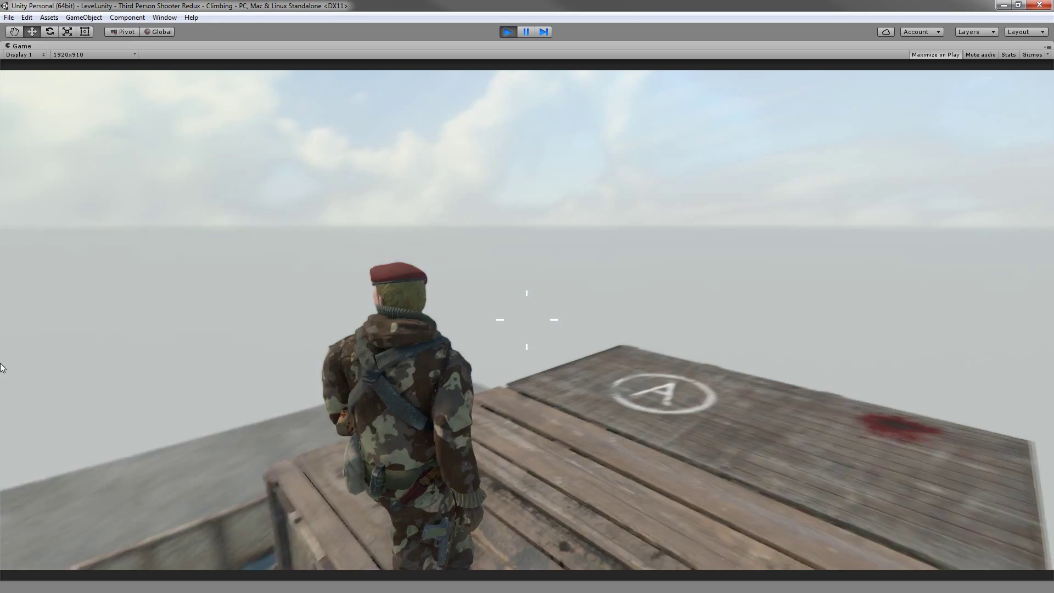
Drop the soldier off the tower into the arena and run him through the doorway back to the tower's base
key("s")
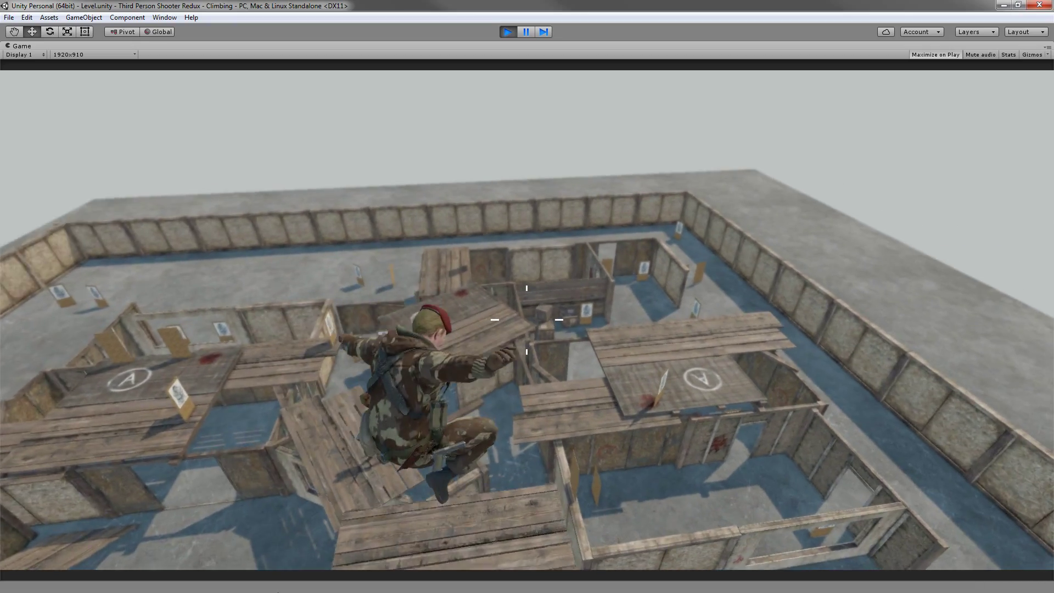
key("w")
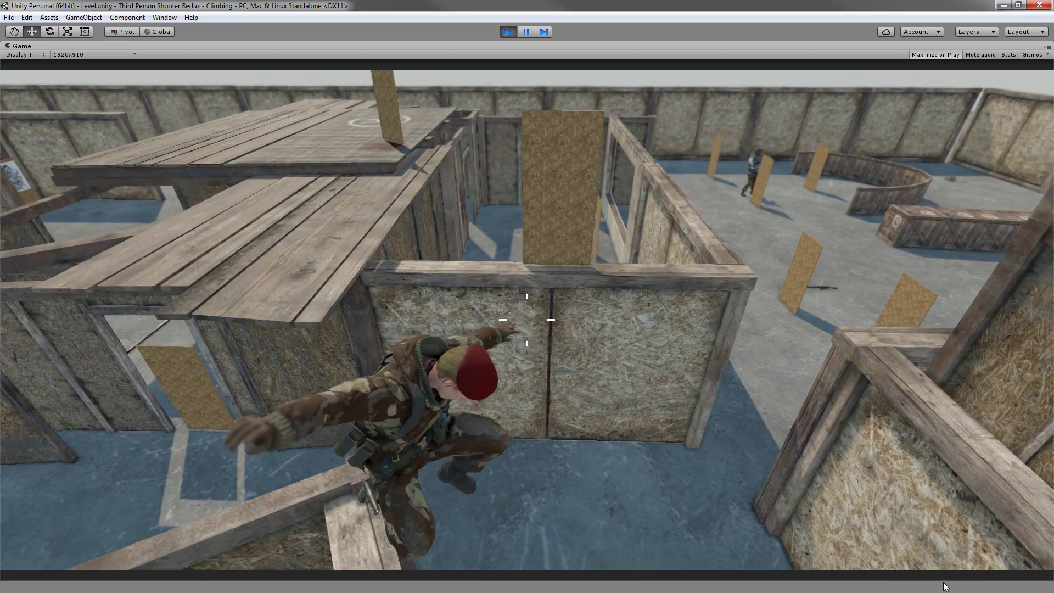
key("w")
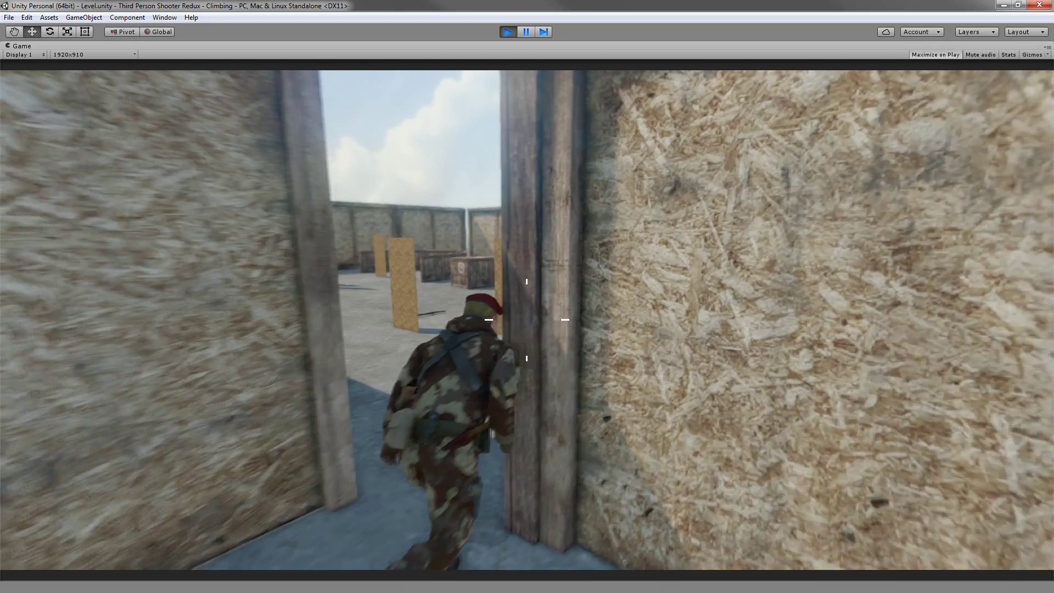
key("w")
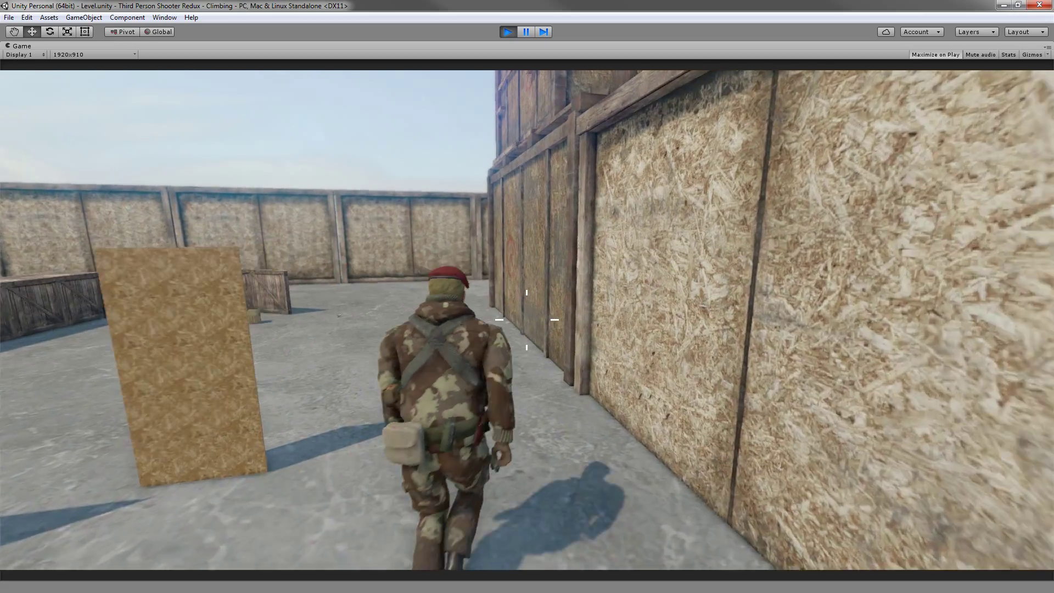
Jump the soldier onto the tower wall and climb its ledges up to the sill of the plywood window opening
key("w")
key("space")
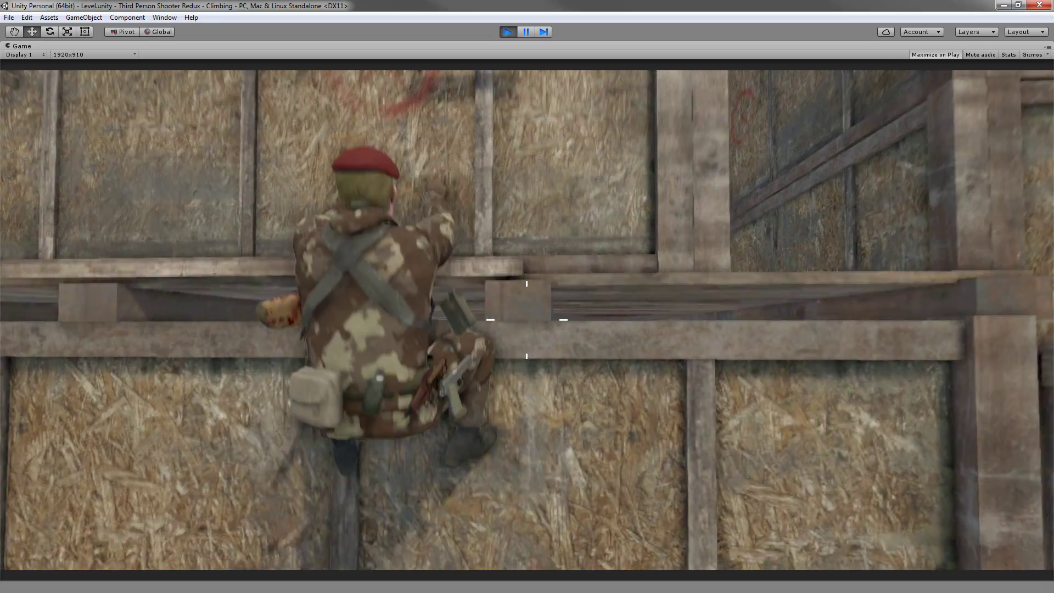
key("w")
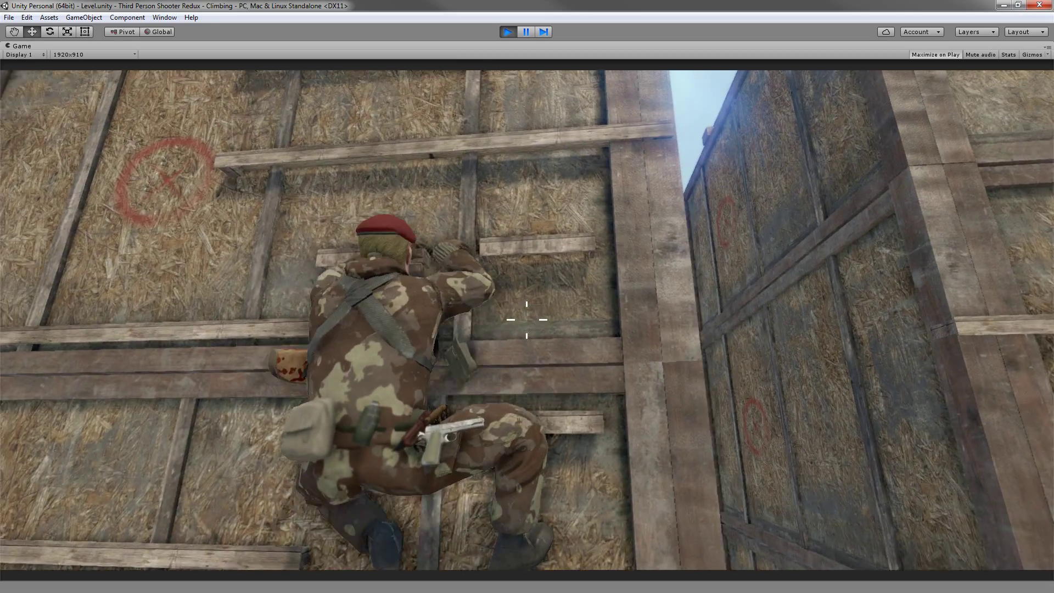
key("w")
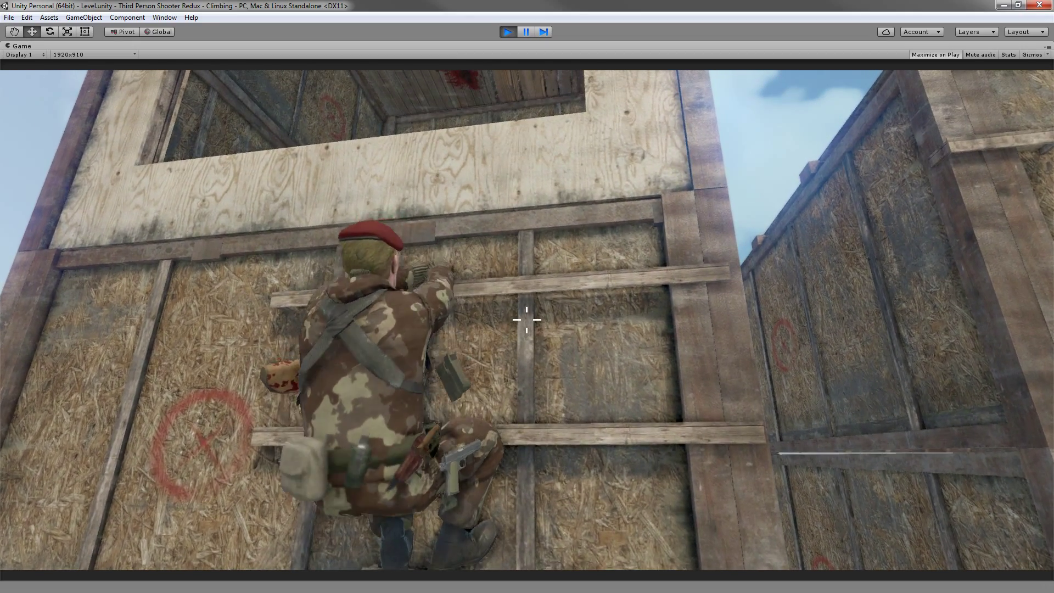
key("w")
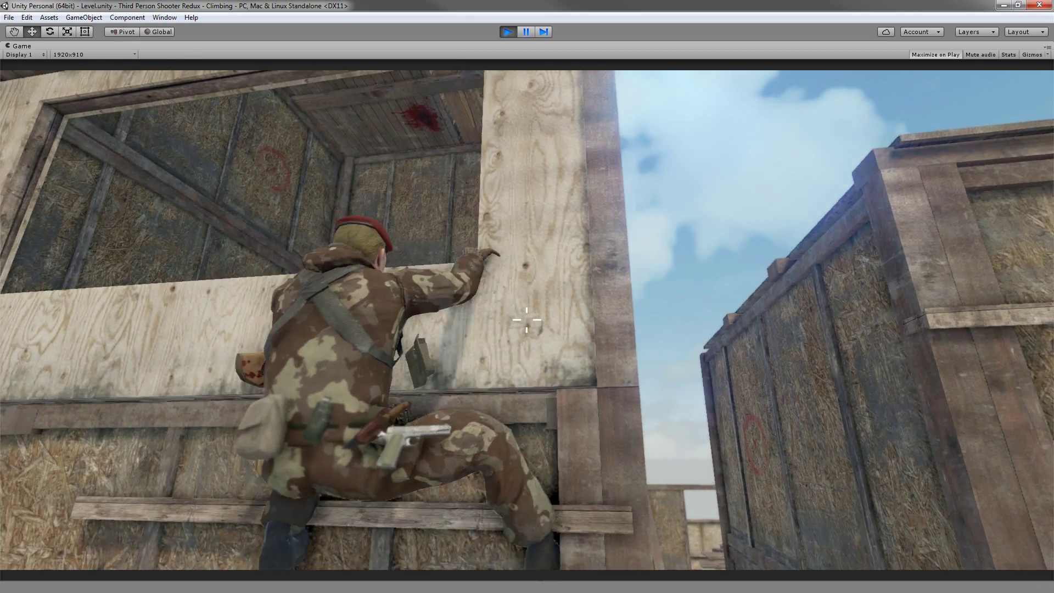
key("w")
Shimmy the soldier back and forth along the window sill to demonstrate the sideways hanging movement
key("a")
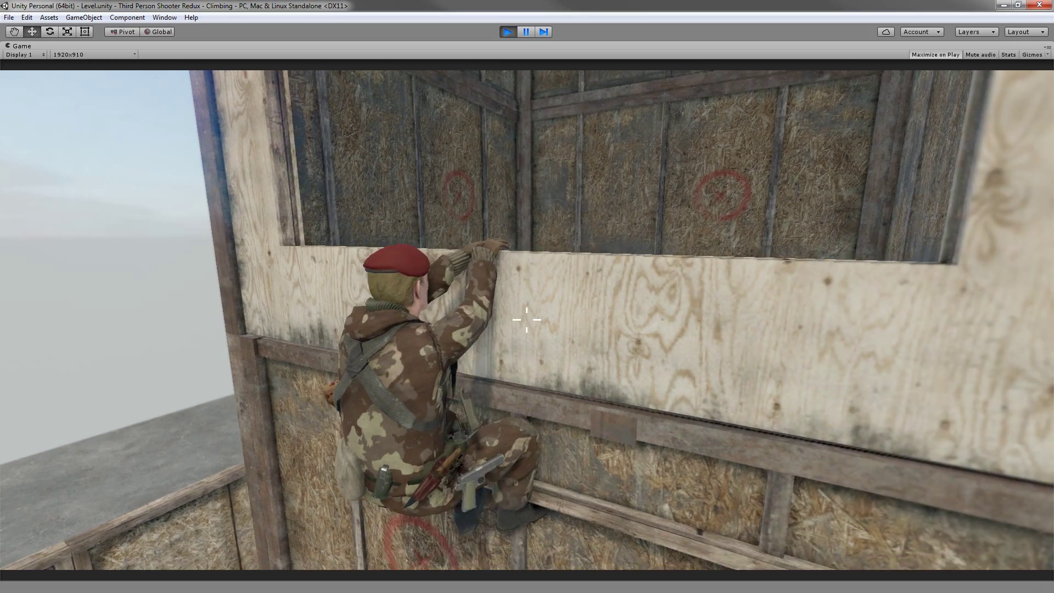
key("d")
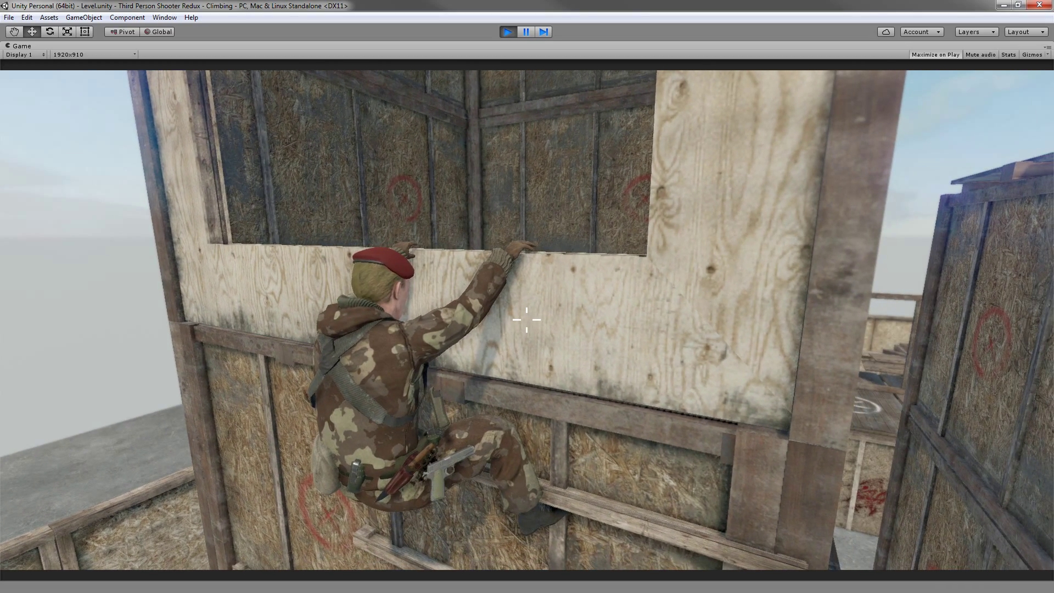
key("d")
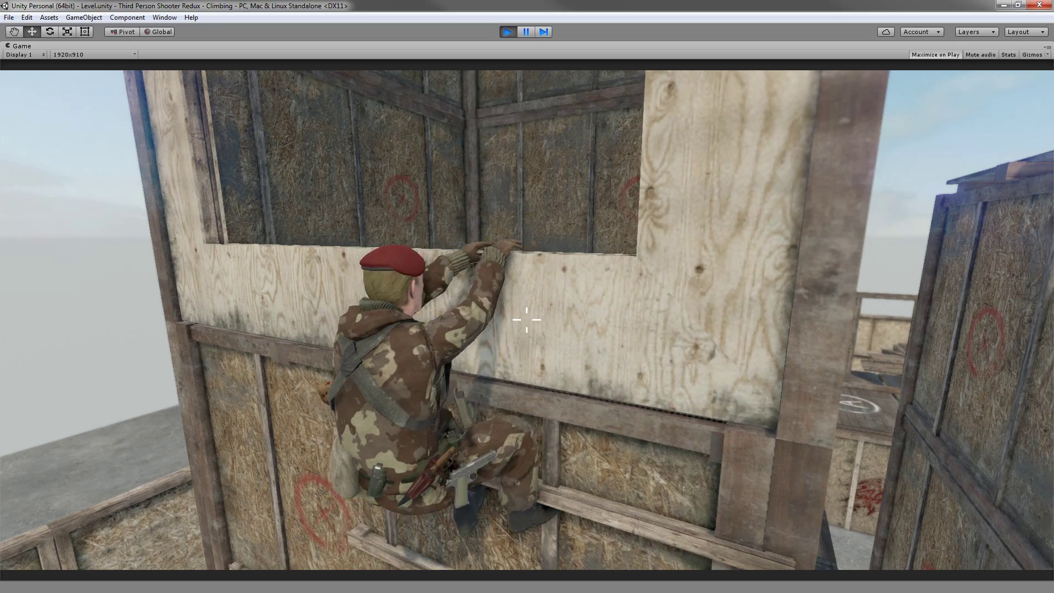
key("a")
key("d")
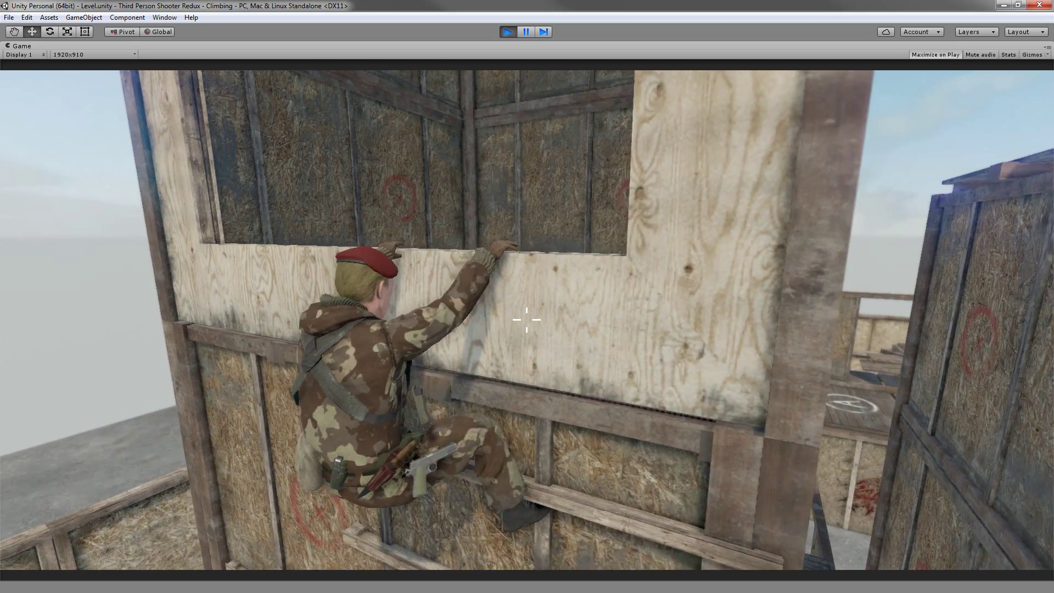
key("a")
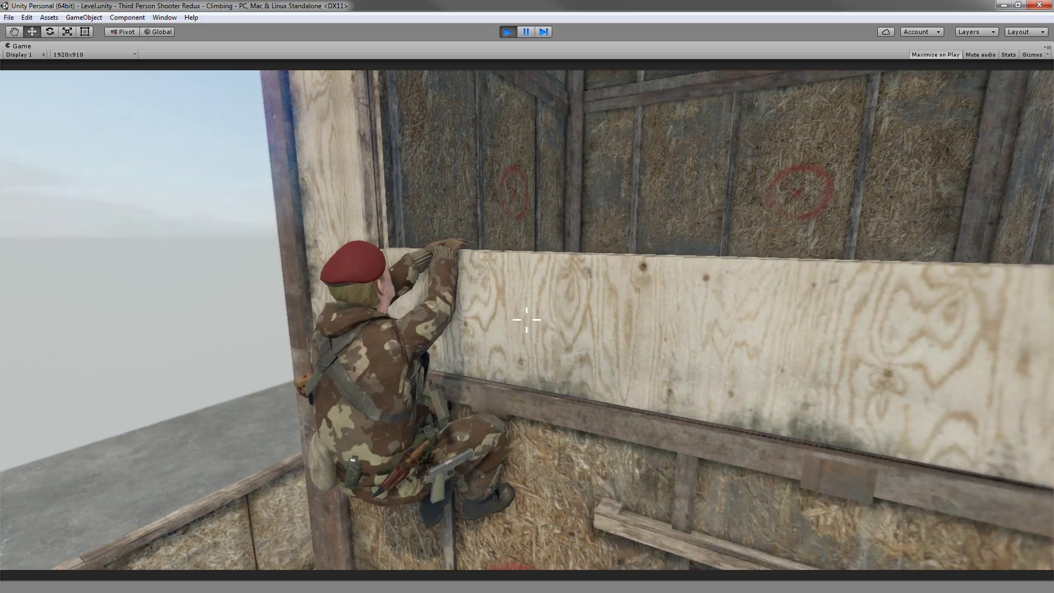
key("d")
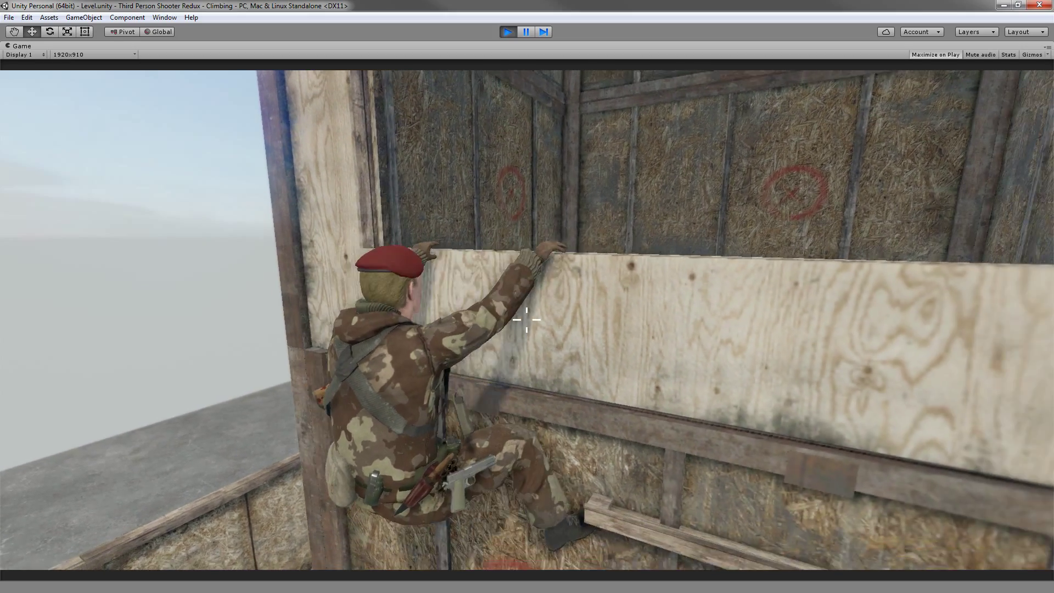
key("a")
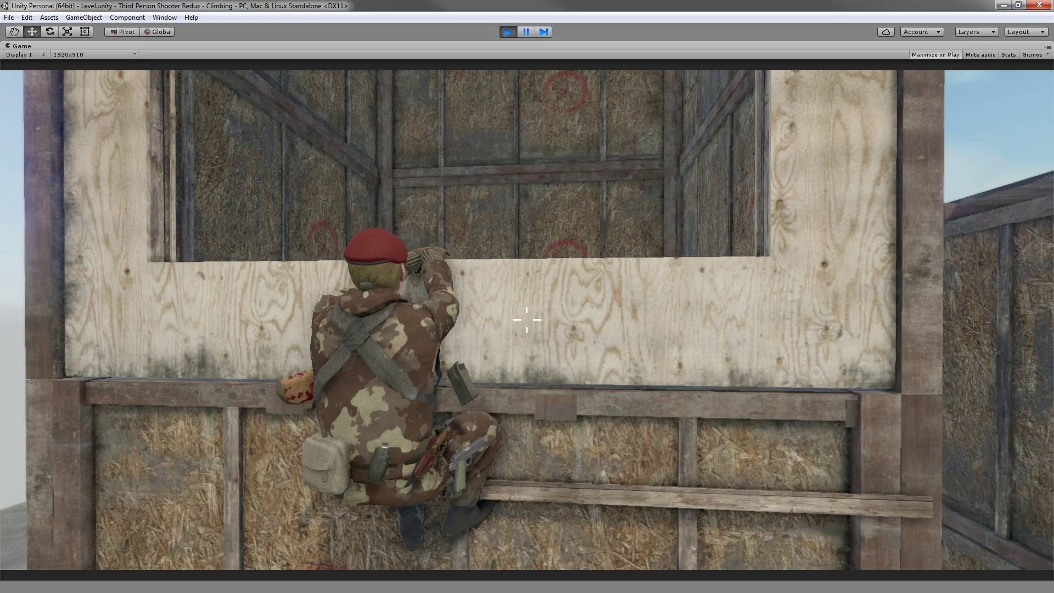
Climb the soldier down from the window sill, leap to the adjacent wall, climb onto its roof and turn him around
key("d")
key("s")
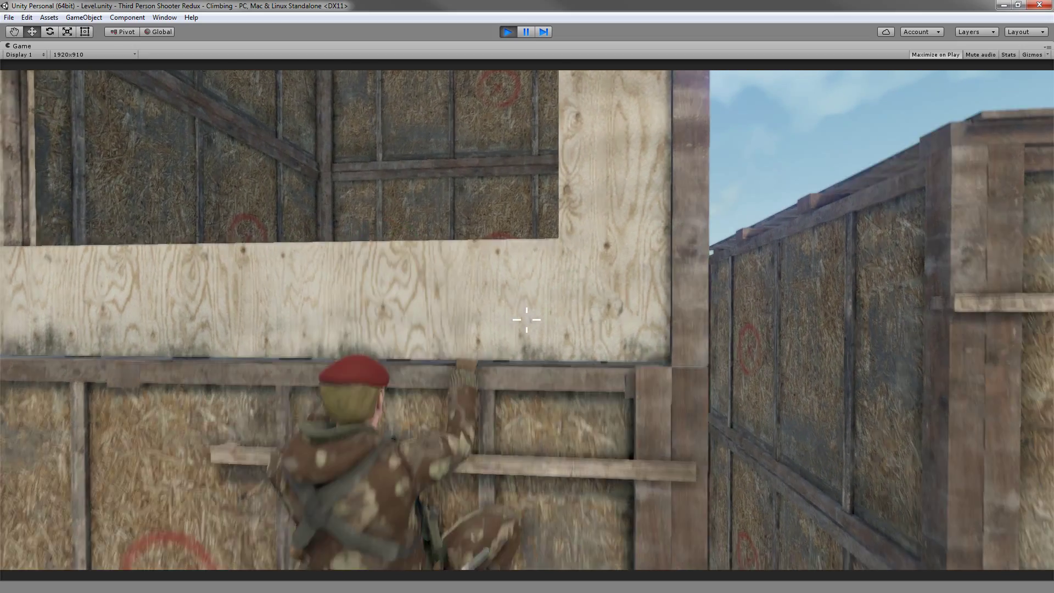
key("d")
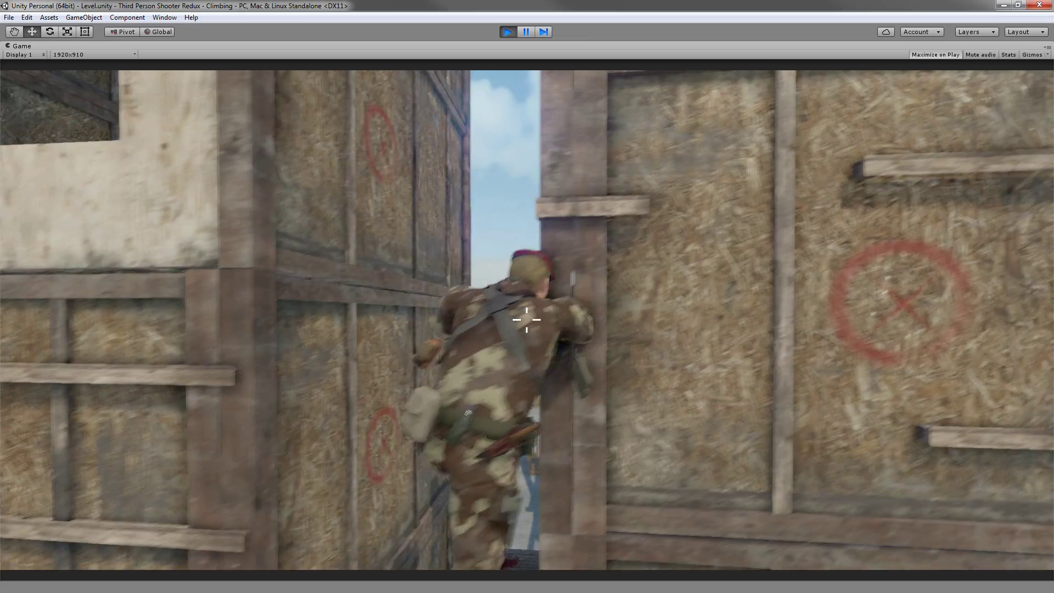
key("w")
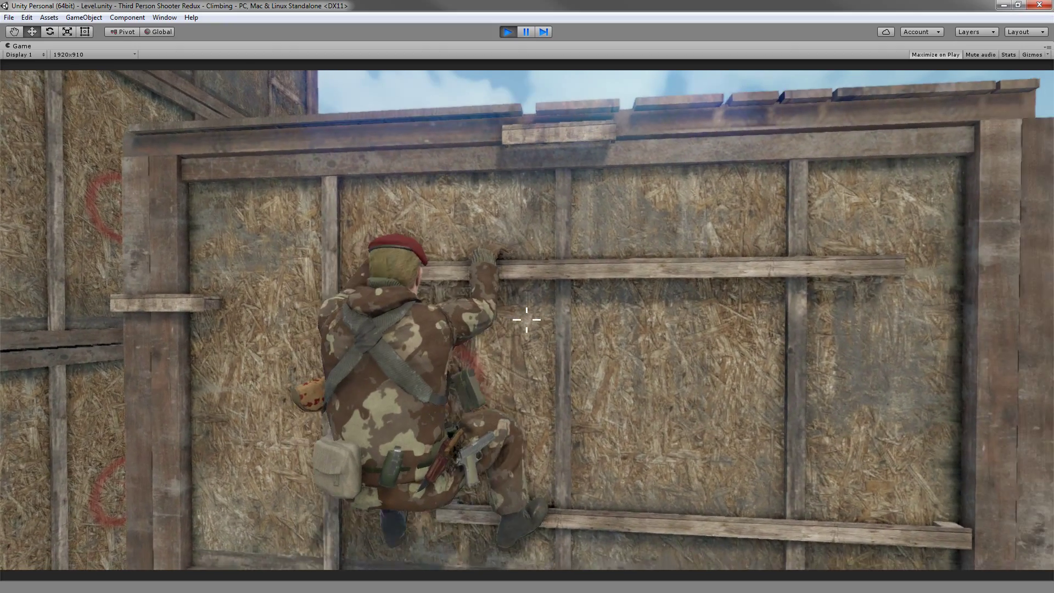
key("w")
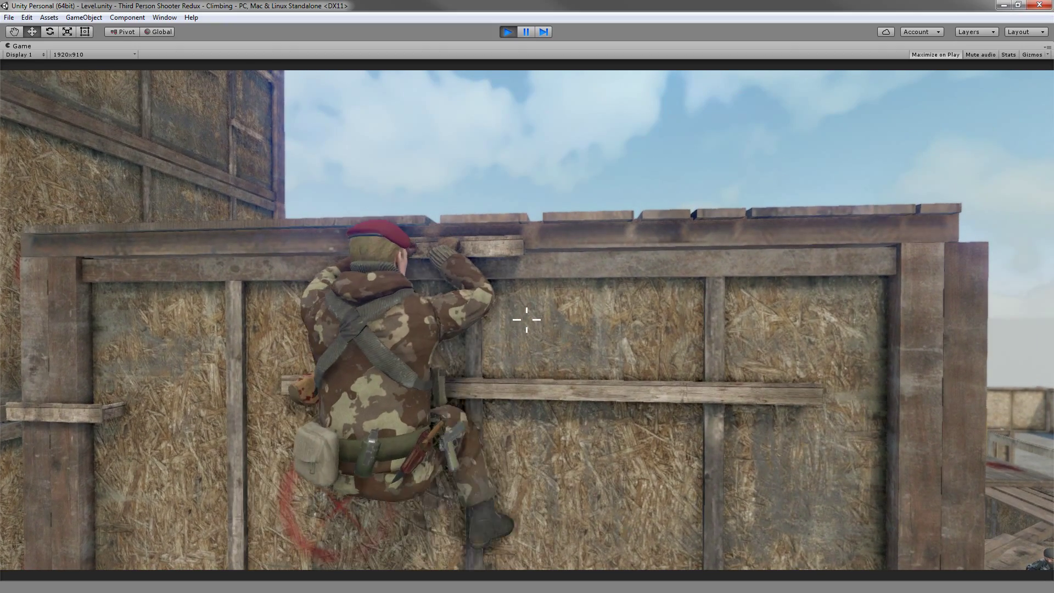
key("w")
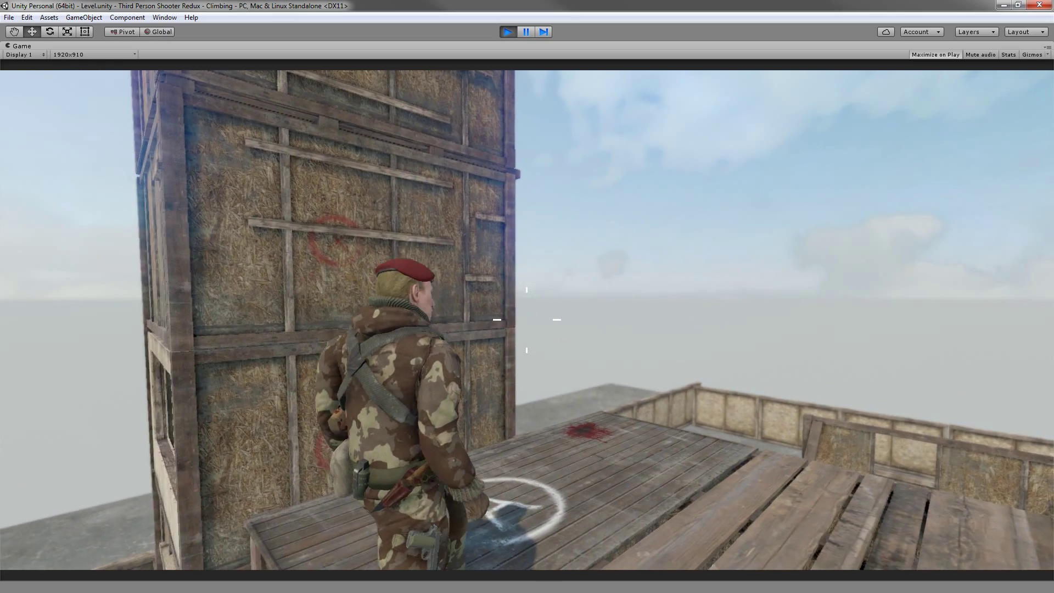
key("s")
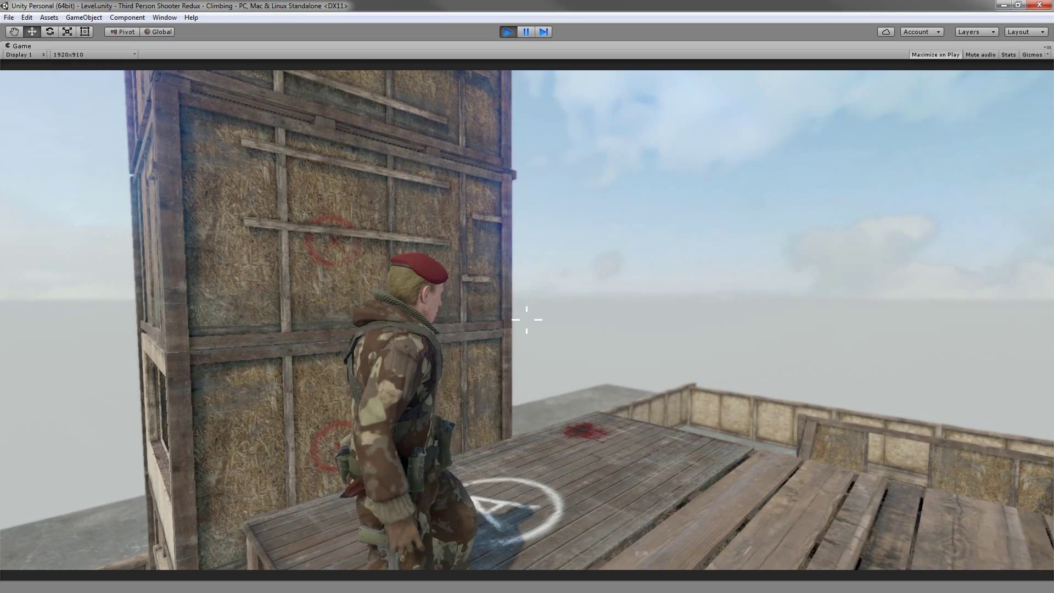